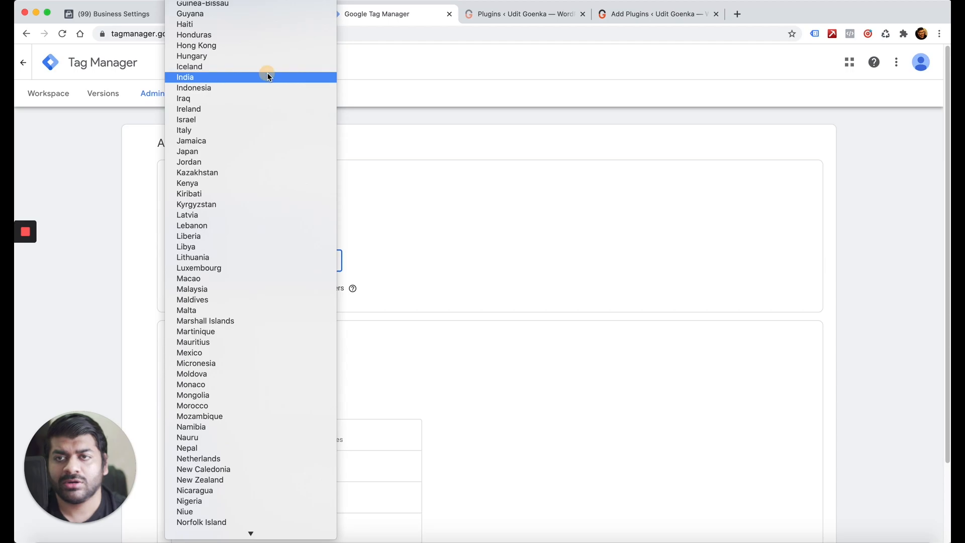
Set up the new account's container as uditgoenka.com with Web as target platform, and create the account
{"action": "scroll", "coordinate": [329, 256], "scroll_direction": "down", "scroll_amount": 2}
{"action": "left_click", "coordinate": [256, 282]}
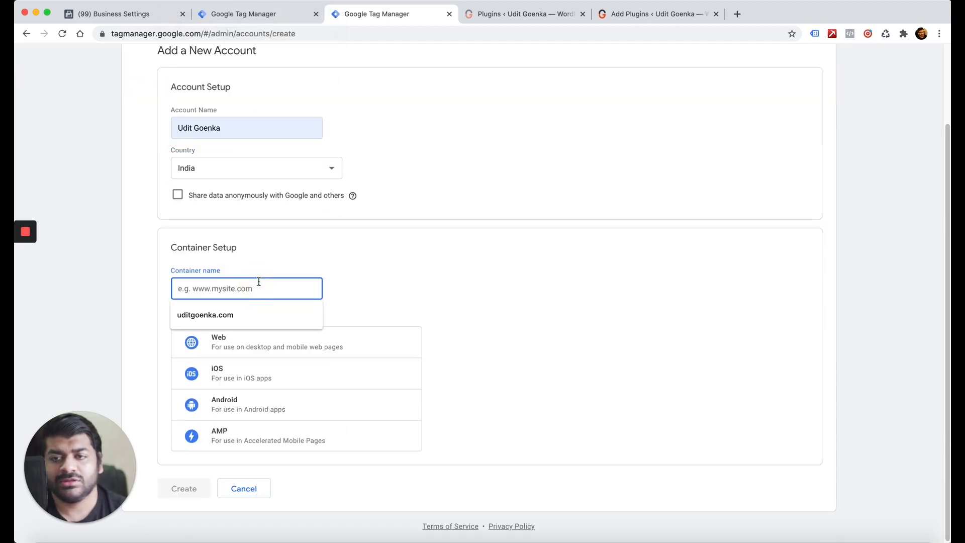
{"action": "left_click", "coordinate": [264, 315]}
{"action": "left_click", "coordinate": [254, 332]}
{"action": "left_click", "coordinate": [195, 487]}
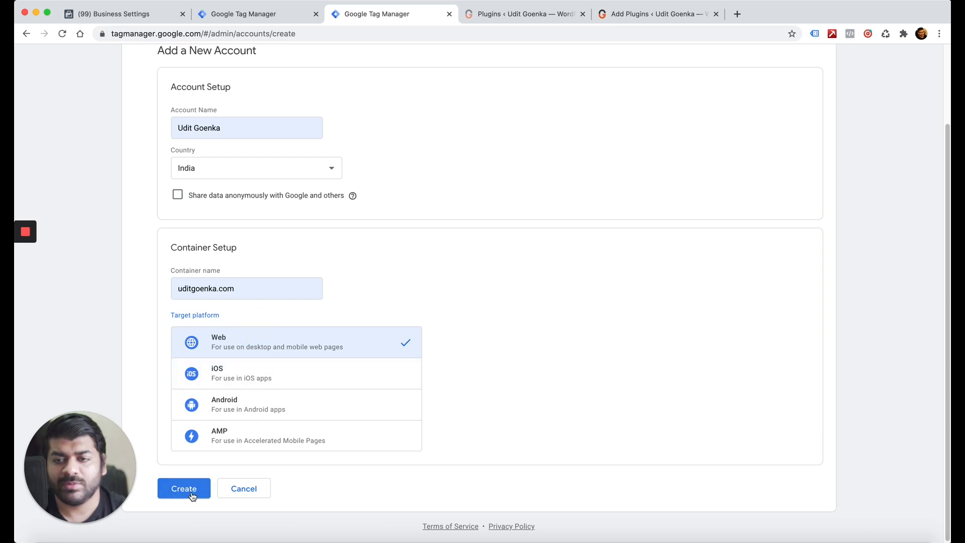
Accept the Tag Manager Terms of Service Agreement, including the Data Processing Terms required by GDPR
{"action": "scroll", "coordinate": [274, 513], "scroll_direction": "down", "scroll_amount": 4}
{"action": "left_click", "coordinate": [259, 526]}
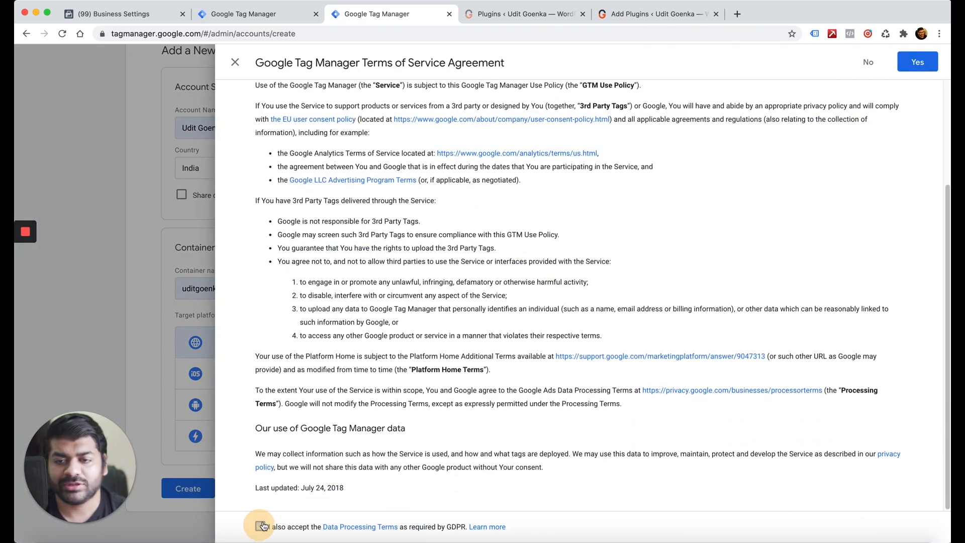
{"action": "left_click", "coordinate": [909, 66]}
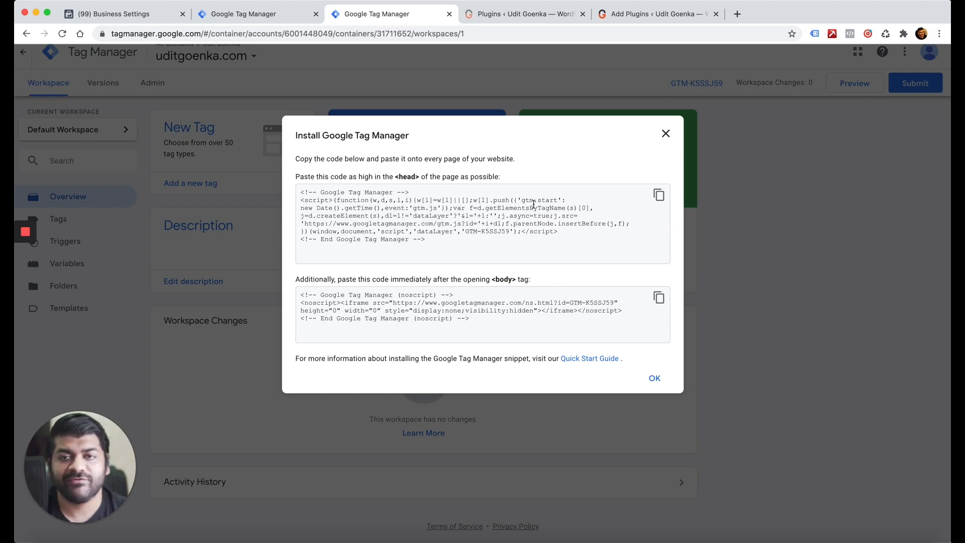
Switch to the WordPress admin and open the Header Footer Code Manager plugin's snippet list
{"action": "left_click", "coordinate": [643, 15]}
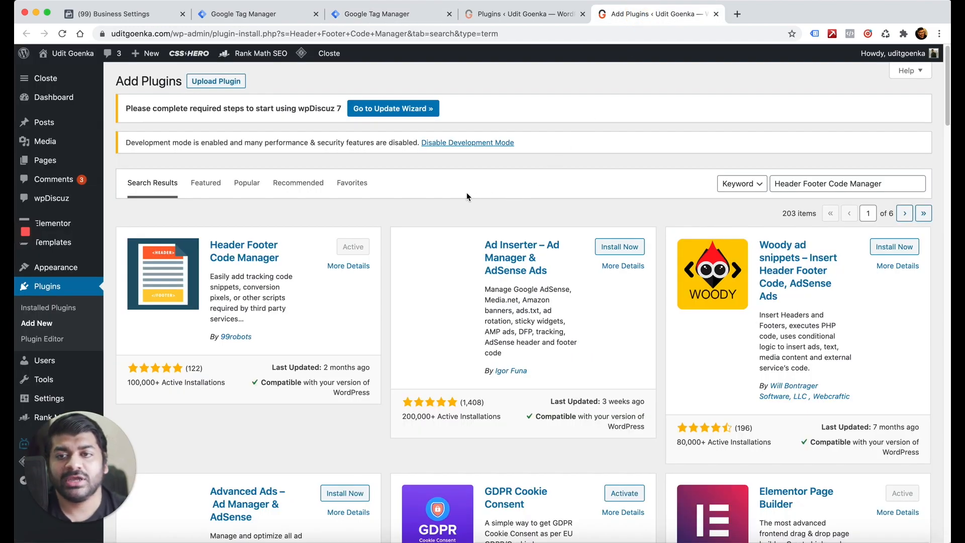
{"action": "left_click", "coordinate": [397, 14]}
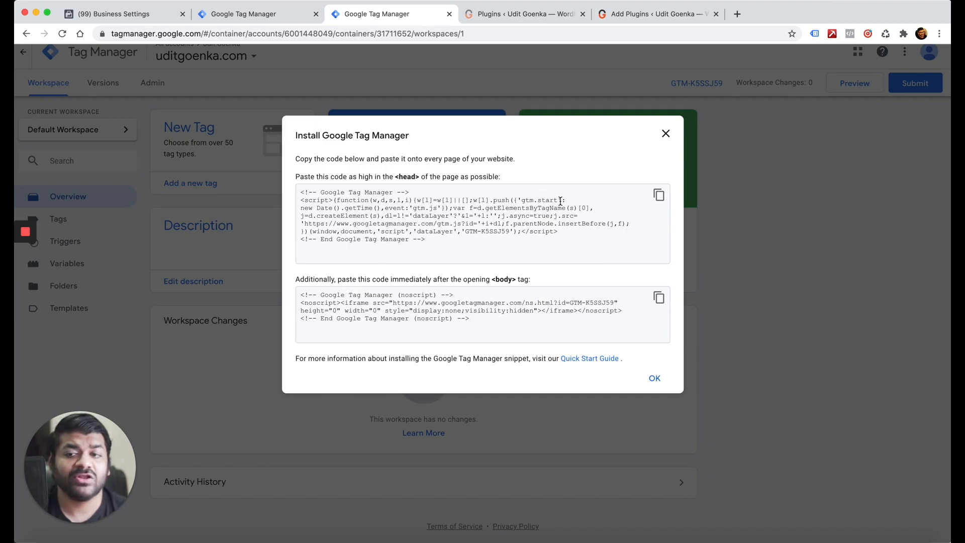
{"action": "left_click", "coordinate": [631, 15]}
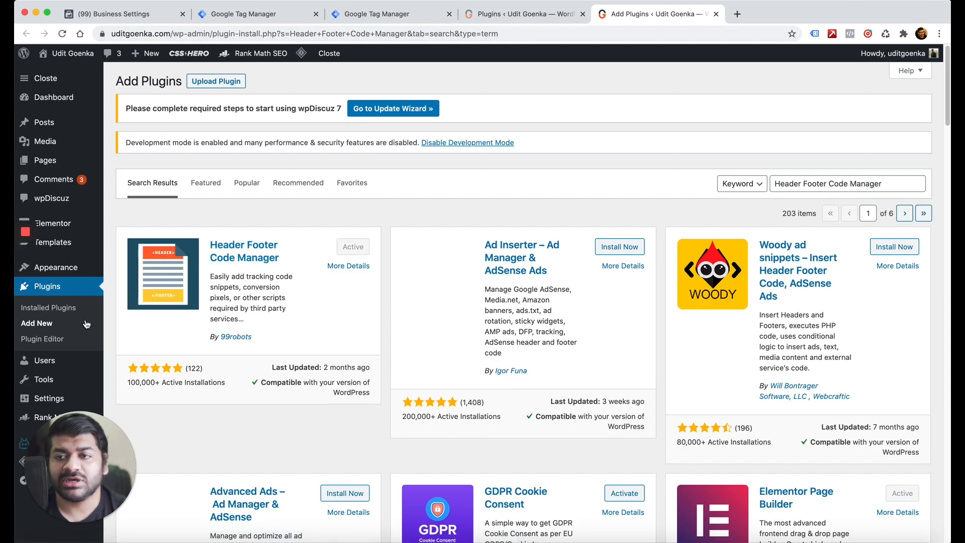
{"action": "mouse_move", "coordinate": [44, 390]}
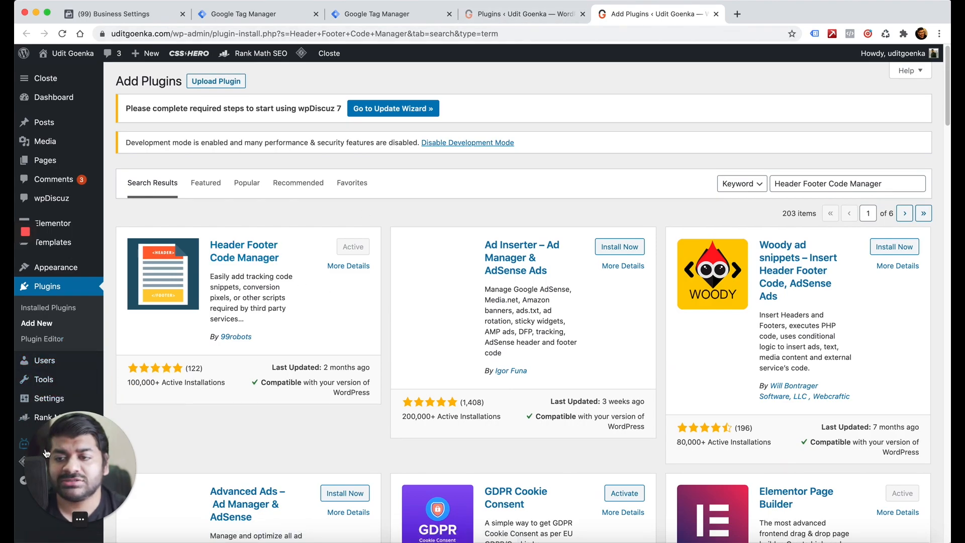
{"action": "left_click", "coordinate": [24, 447]}
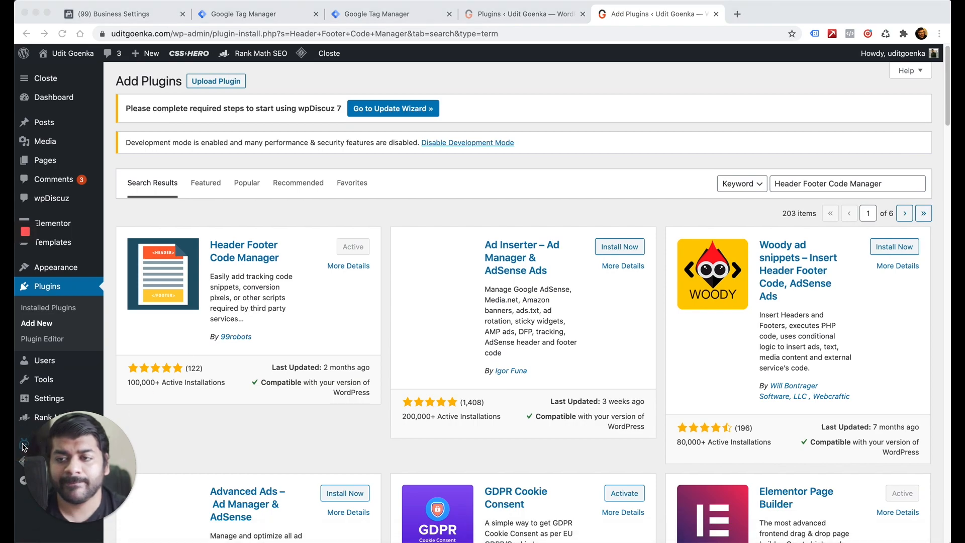
{"action": "left_click_drag", "start_coordinate": [59, 461], "coordinate": [87, 462]}
{"action": "left_click", "coordinate": [41, 450]}
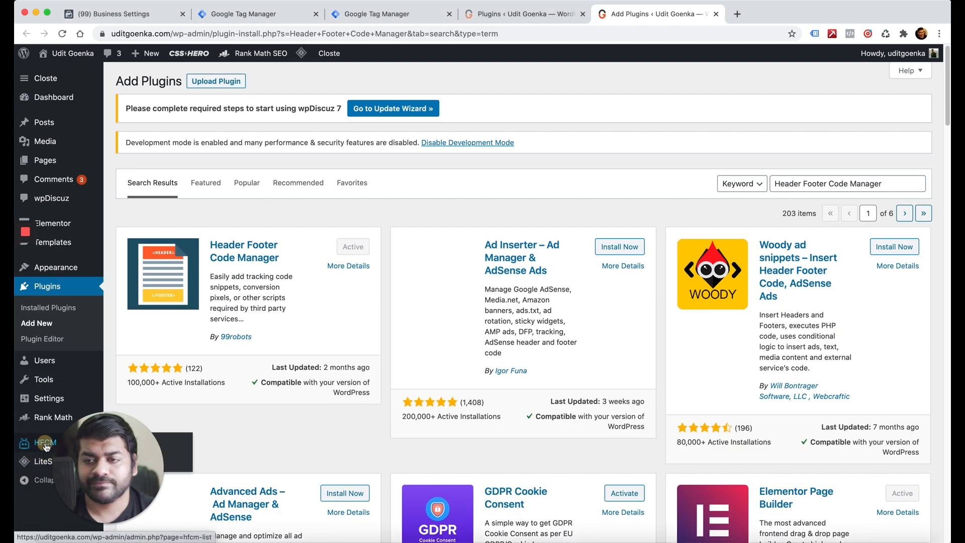
{"action": "left_click", "coordinate": [44, 443]}
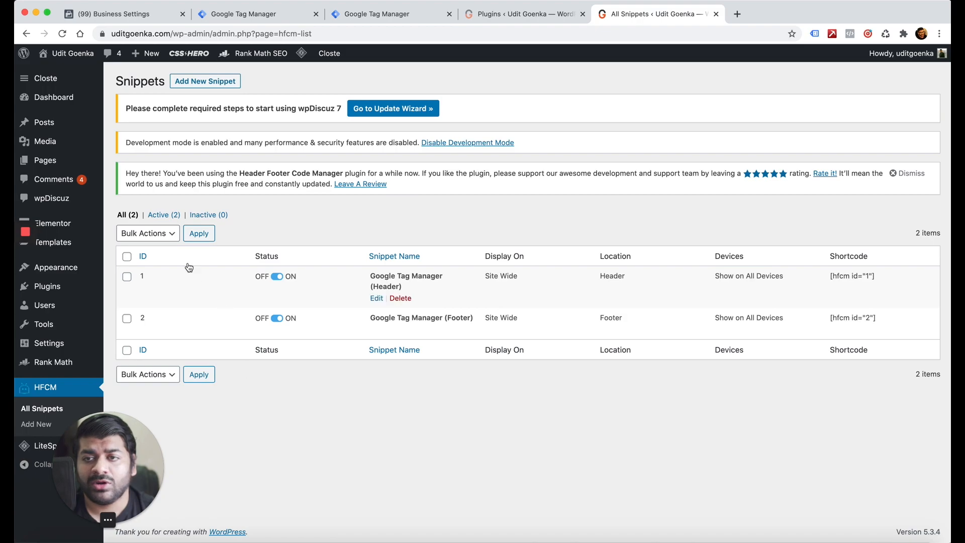
Start a new HFCM snippet and name it Google Tag Manager (Header)
{"action": "left_click_drag", "start_coordinate": [105, 442], "coordinate": [172, 442]}
{"action": "left_click", "coordinate": [34, 425]}
{"action": "left_click", "coordinate": [34, 425]}
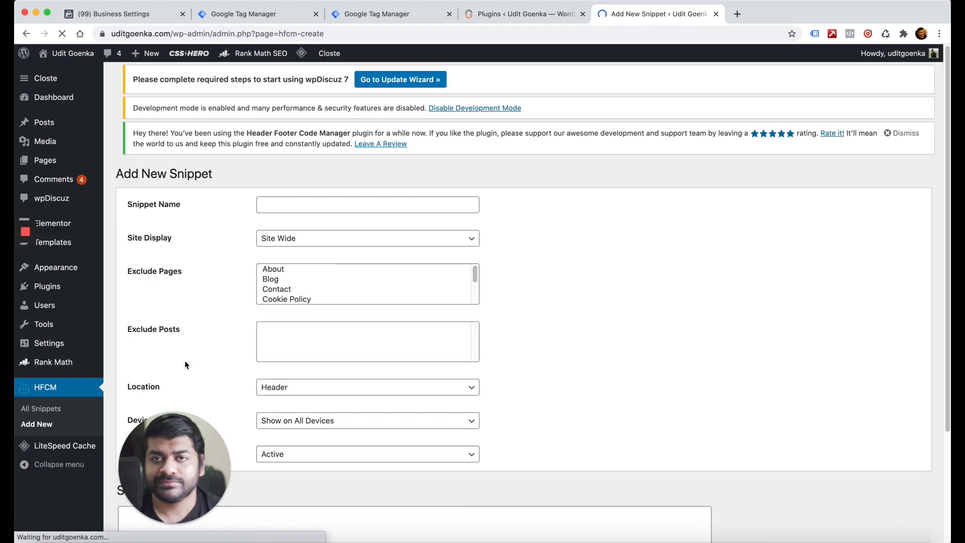
{"action": "left_click", "coordinate": [331, 215]}
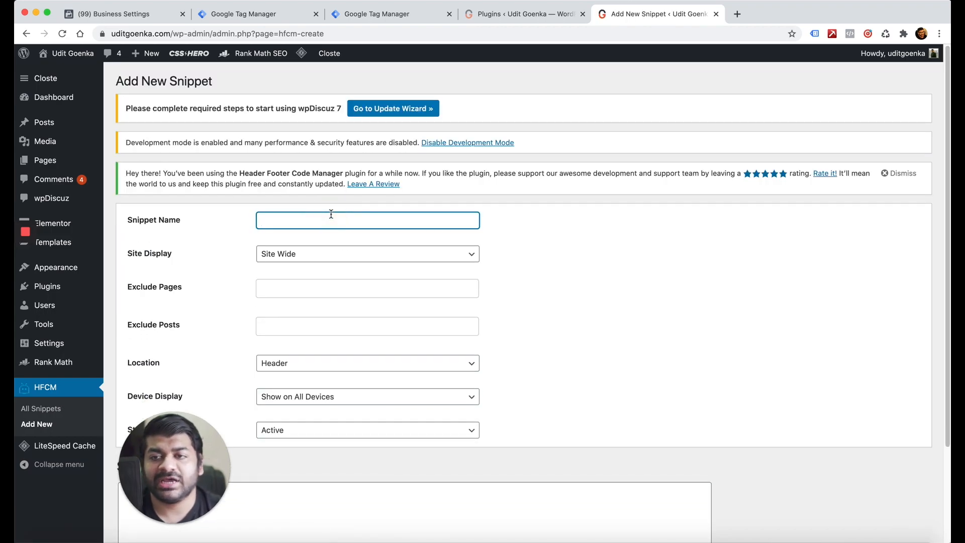
{"action": "type", "text": "Google T"}
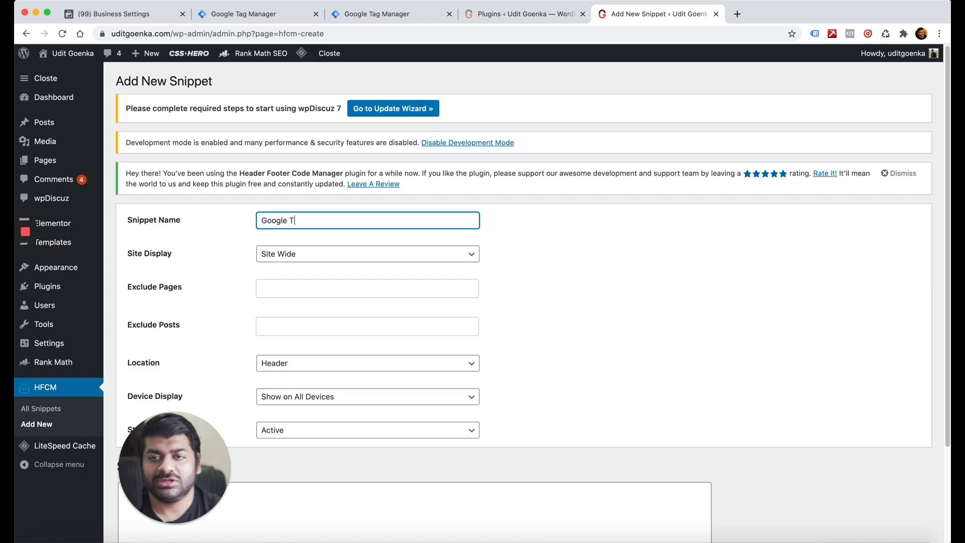
{"action": "type", "text": "ag Manager (Header)"}
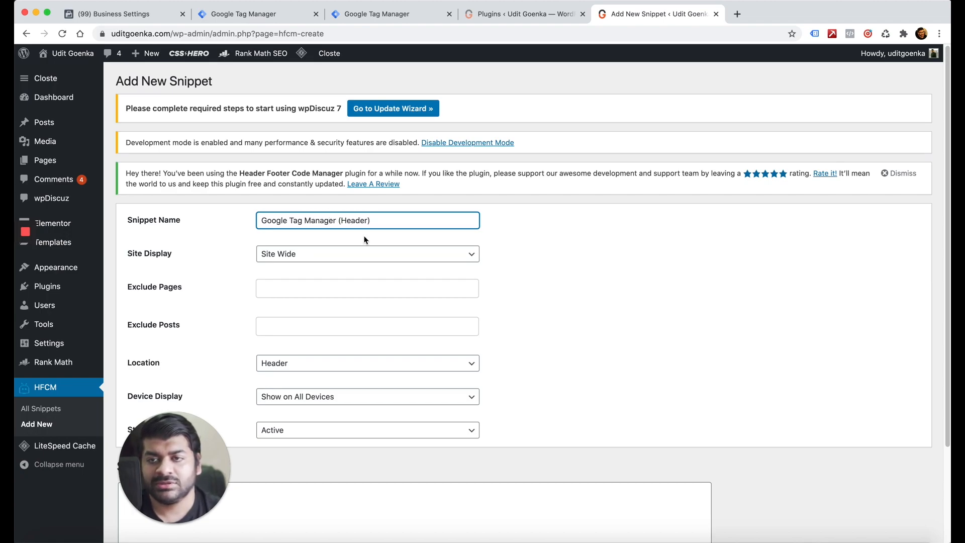
Set the snippet to display Site Wide in the Header location, on all devices, with Active status
{"action": "left_click", "coordinate": [352, 254]}
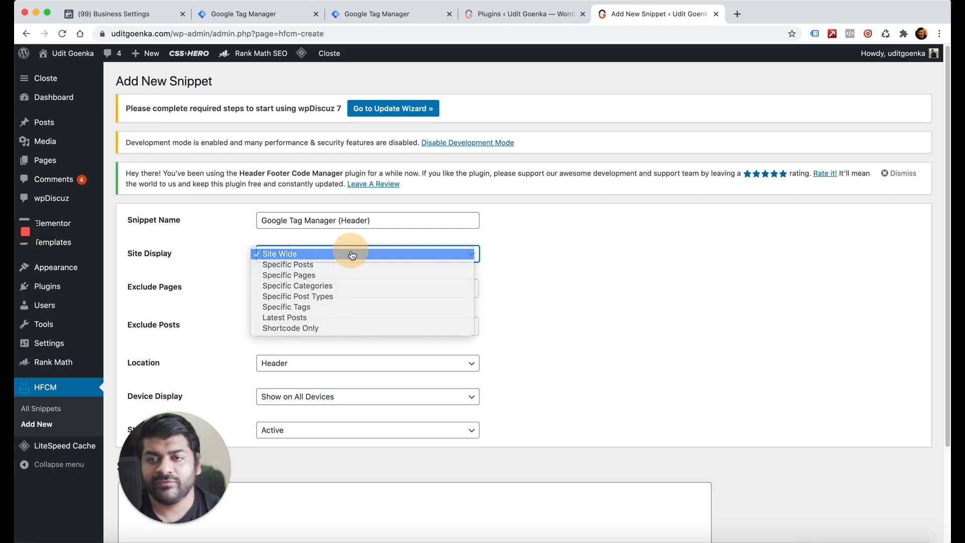
{"action": "left_click", "coordinate": [346, 254]}
{"action": "scroll", "coordinate": [340, 302], "scroll_direction": "down", "scroll_amount": 2}
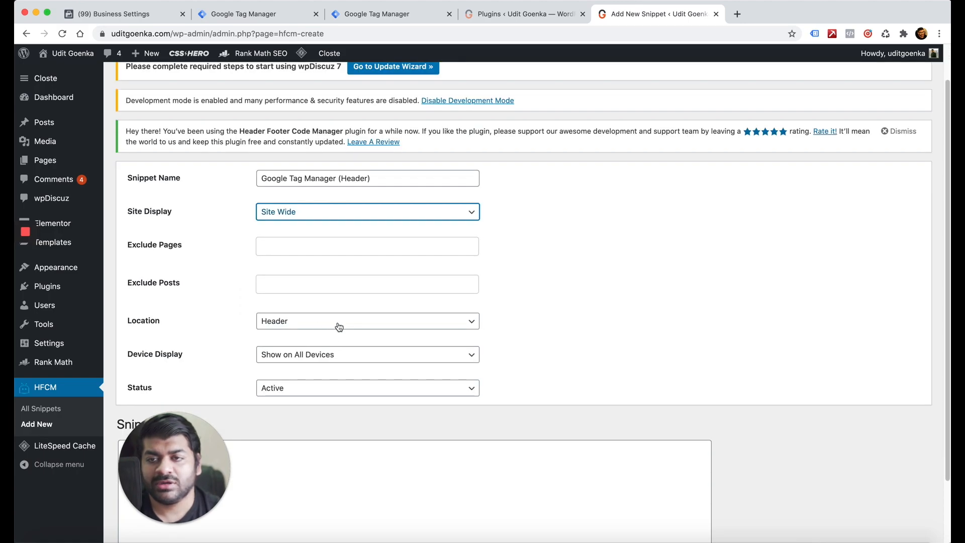
{"action": "left_click", "coordinate": [336, 327]}
{"action": "left_click", "coordinate": [334, 321]}
{"action": "scroll", "coordinate": [332, 327], "scroll_direction": "down", "scroll_amount": 3}
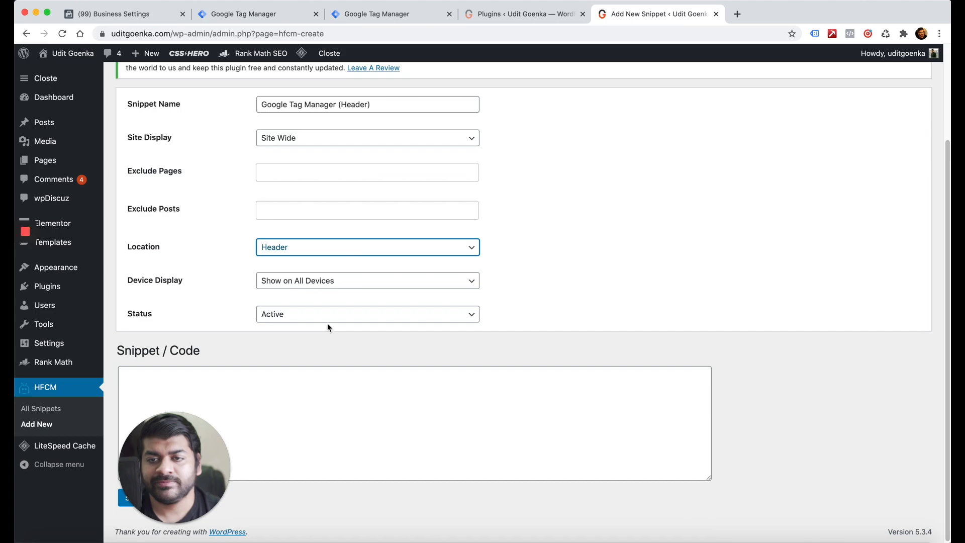
{"action": "left_click", "coordinate": [328, 284]}
{"action": "left_click", "coordinate": [325, 281]}
{"action": "left_click", "coordinate": [317, 317]}
{"action": "left_click", "coordinate": [318, 314]}
Copy the head code from Google Tag Manager's install dialog and paste it into the WordPress header snippet's code
{"action": "left_click", "coordinate": [332, 375]}
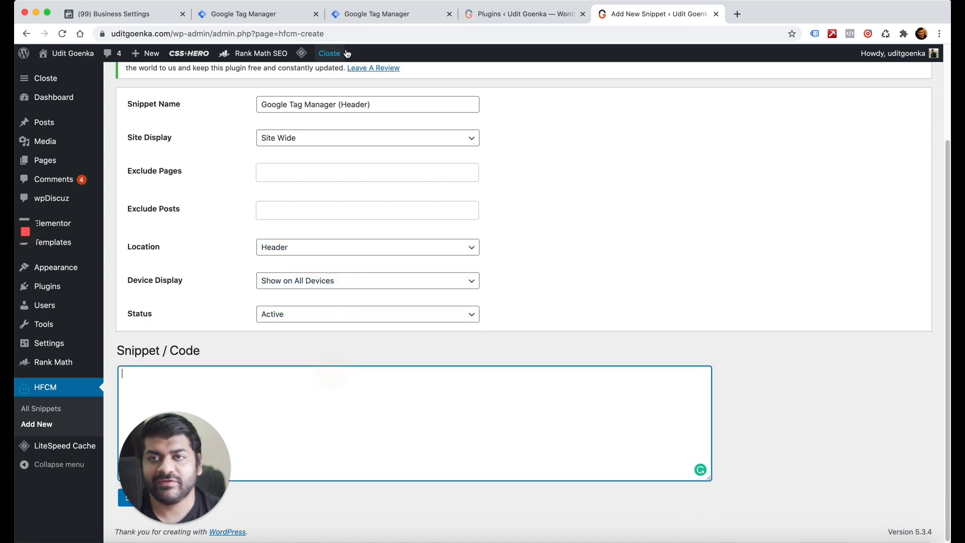
{"action": "left_click", "coordinate": [369, 16]}
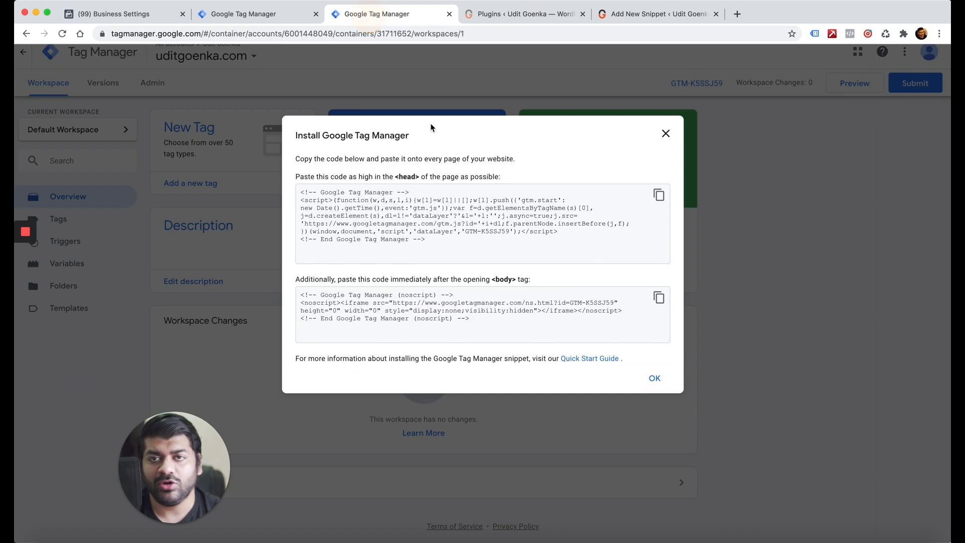
{"action": "left_click", "coordinate": [659, 196]}
{"action": "left_click", "coordinate": [646, 16]}
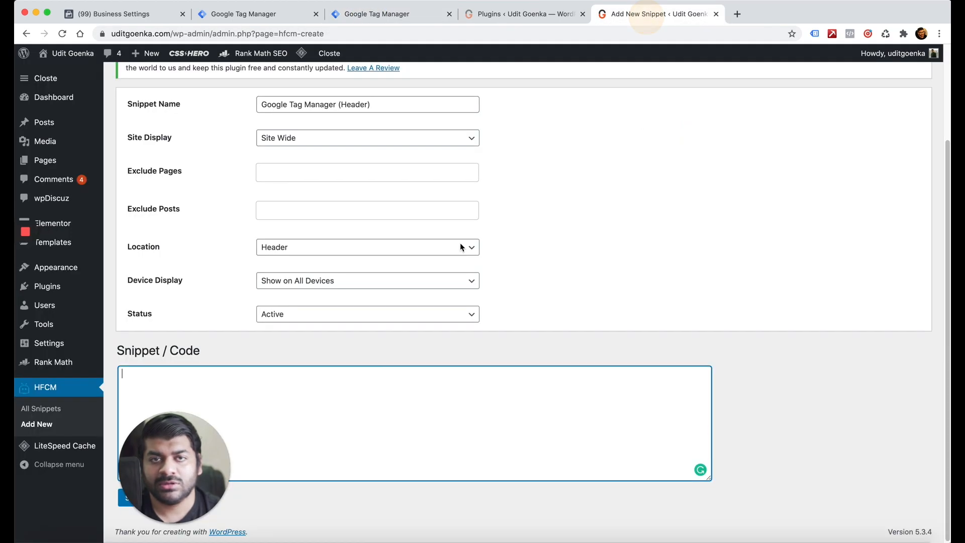
{"action": "left_click", "coordinate": [336, 450]}
{"action": "key", "text": "super+v"}
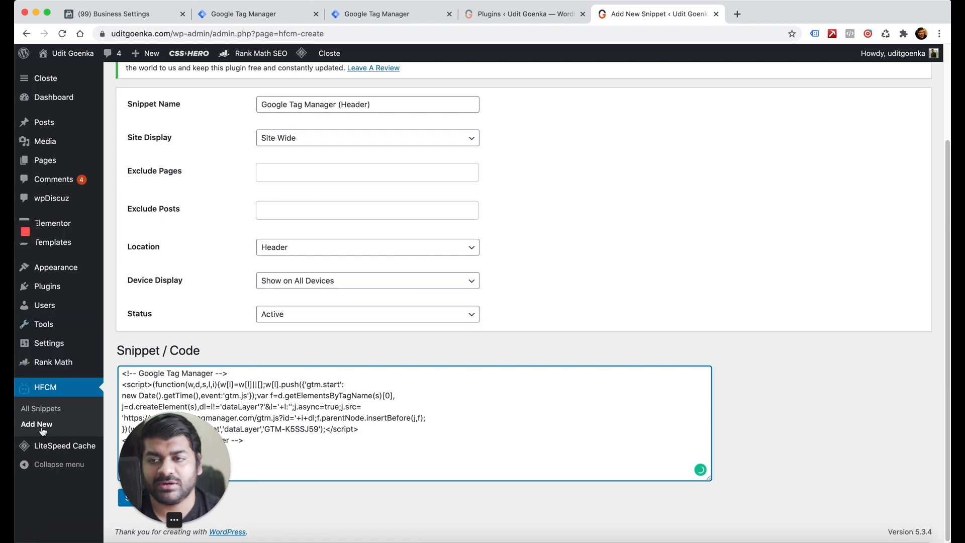
{"action": "scroll", "coordinate": [416, 265], "scroll_direction": "up", "scroll_amount": 3}
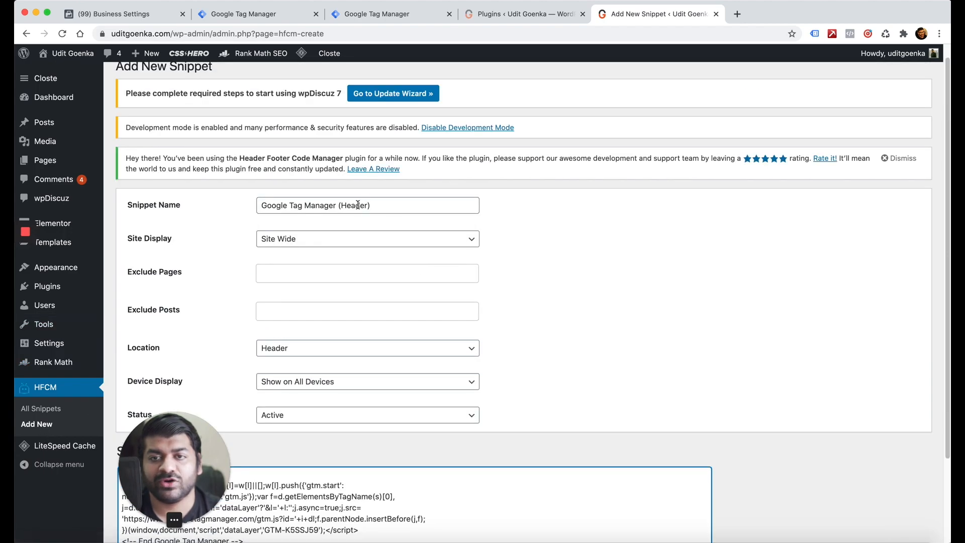
{"action": "left_click", "coordinate": [358, 205]}
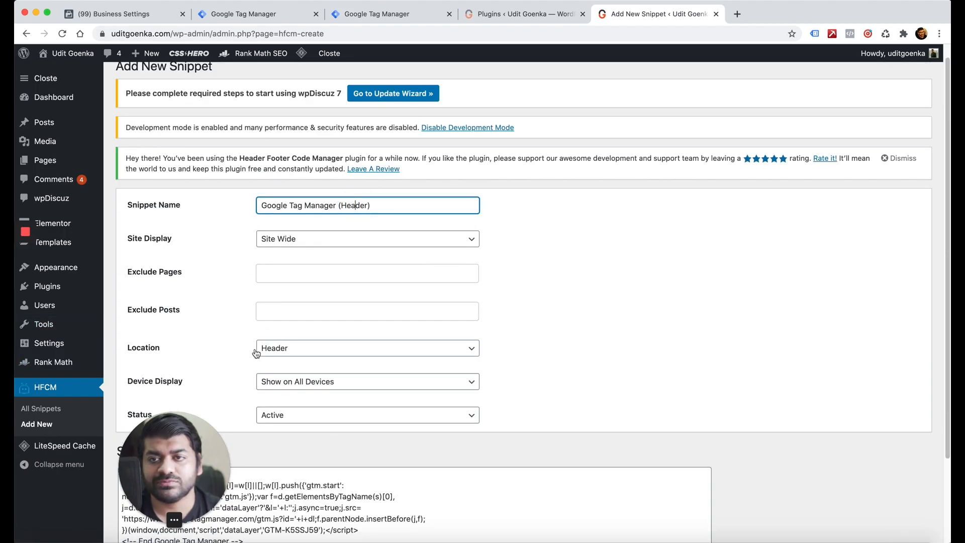
{"action": "scroll", "coordinate": [256, 354], "scroll_direction": "down", "scroll_amount": 1}
Start another new snippet named "Google Tag Manager (Footer" and set its location to Footer
{"action": "left_click", "coordinate": [45, 422]}
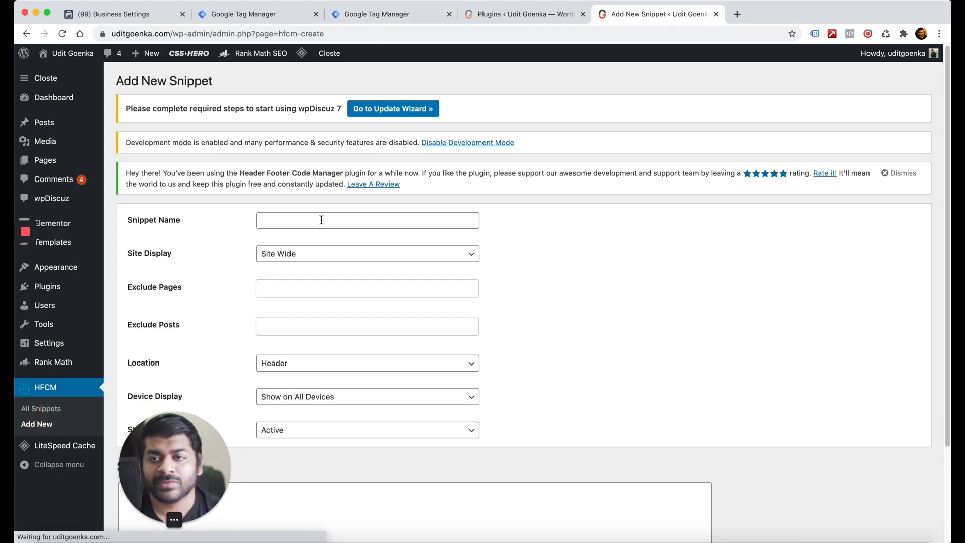
{"action": "left_click", "coordinate": [346, 220]}
{"action": "type", "text": "Google Tag Manager (Footer"}
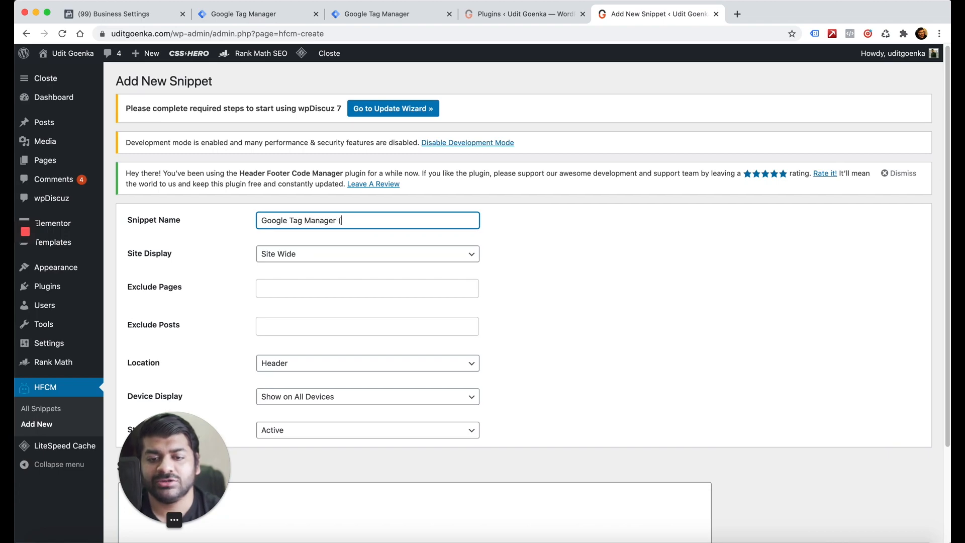
{"action": "left_click", "coordinate": [382, 369]}
{"action": "left_click", "coordinate": [378, 376]}
Copy the noscript body code from Google Tag Manager and paste it into the WordPress footer snippet's code
{"action": "left_click", "coordinate": [382, 14]}
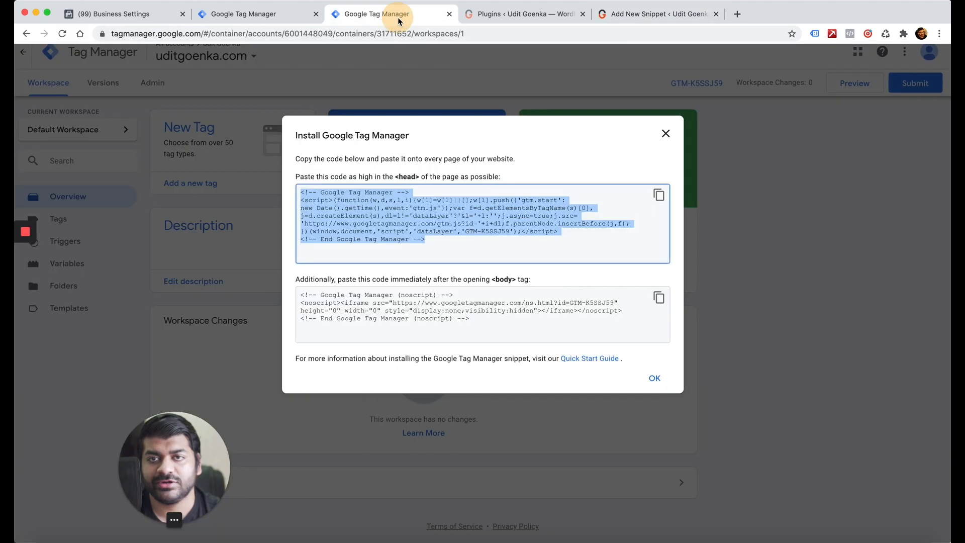
{"action": "left_click", "coordinate": [660, 298]}
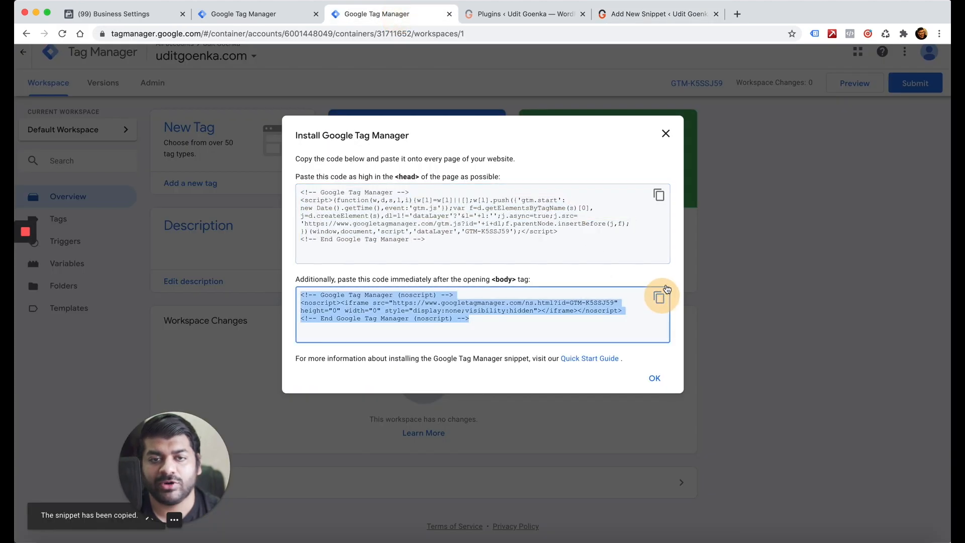
{"action": "left_click", "coordinate": [691, 15]}
{"action": "scroll", "coordinate": [368, 377], "scroll_direction": "down", "scroll_amount": 3}
{"action": "left_click", "coordinate": [354, 422]}
{"action": "key", "text": "super+v"}
Undo the pasted footer code and return to the list of all snippets
{"action": "key", "text": "super+z"}
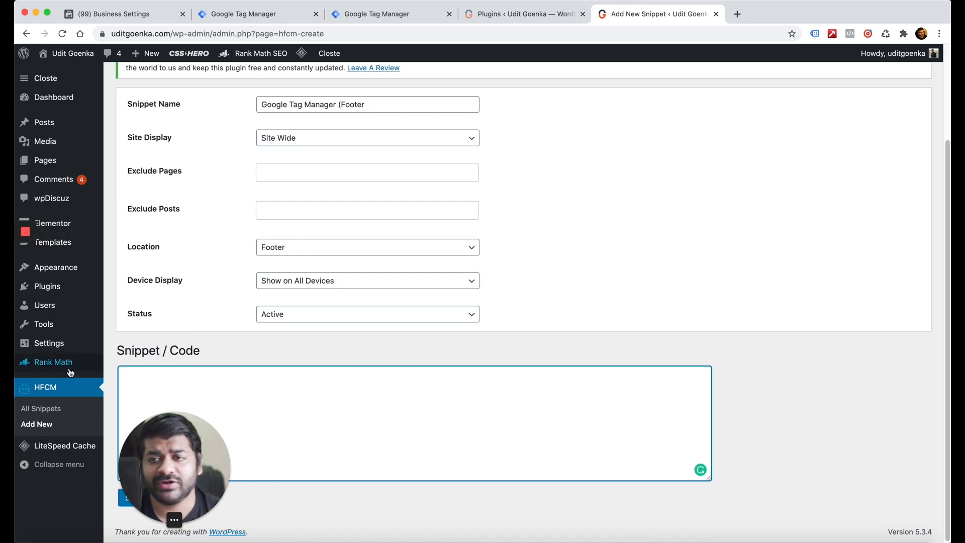
{"action": "left_click", "coordinate": [57, 408]}
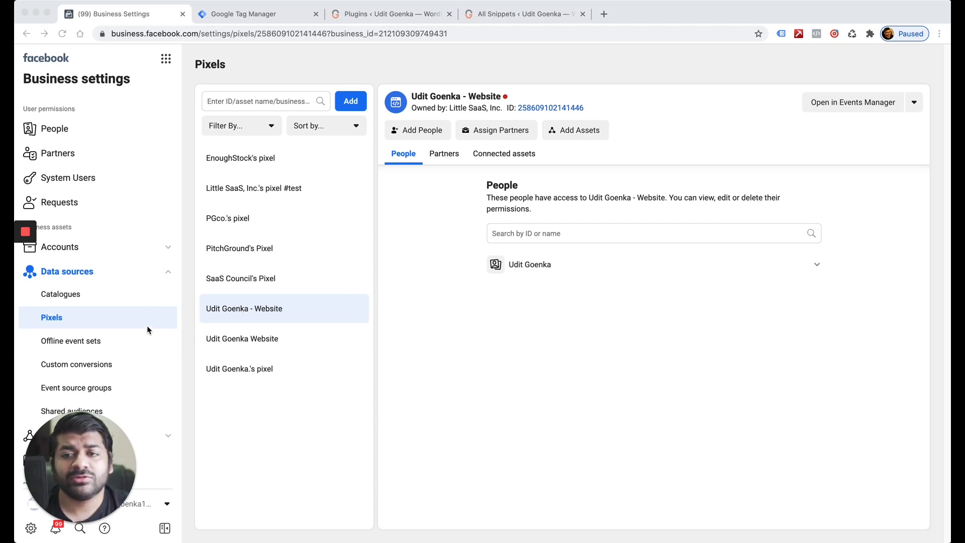
{"action": "left_click", "coordinate": [351, 102]}
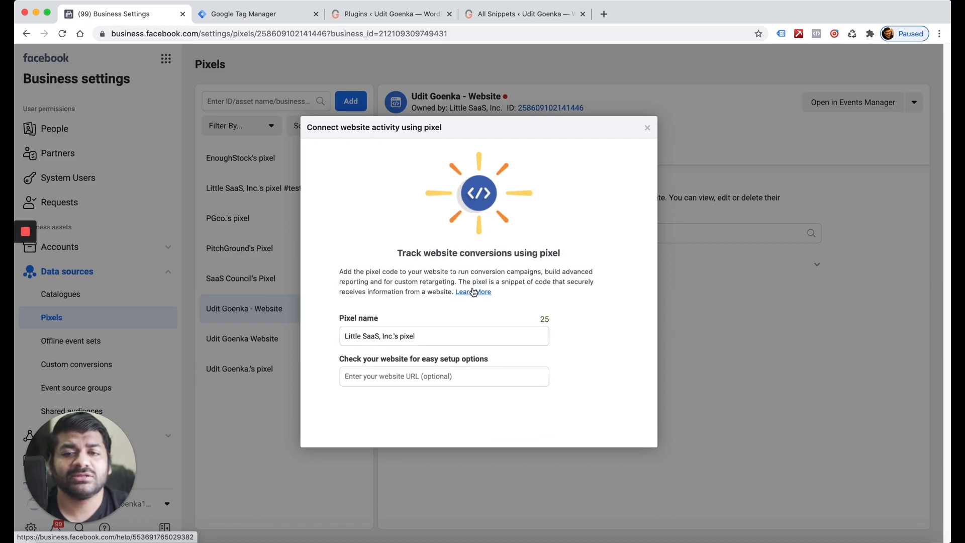
{"action": "left_click", "coordinate": [435, 339]}
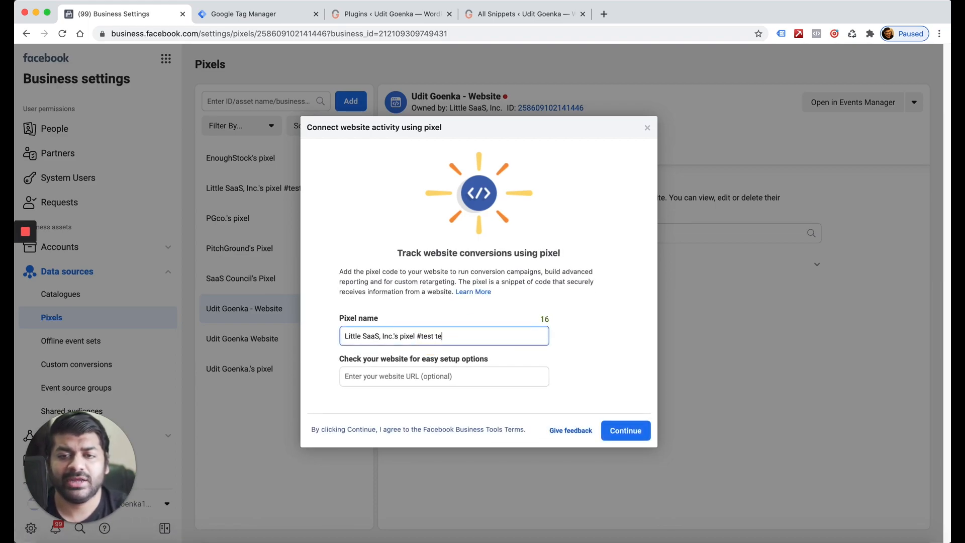
{"action": "left_click", "coordinate": [419, 384]}
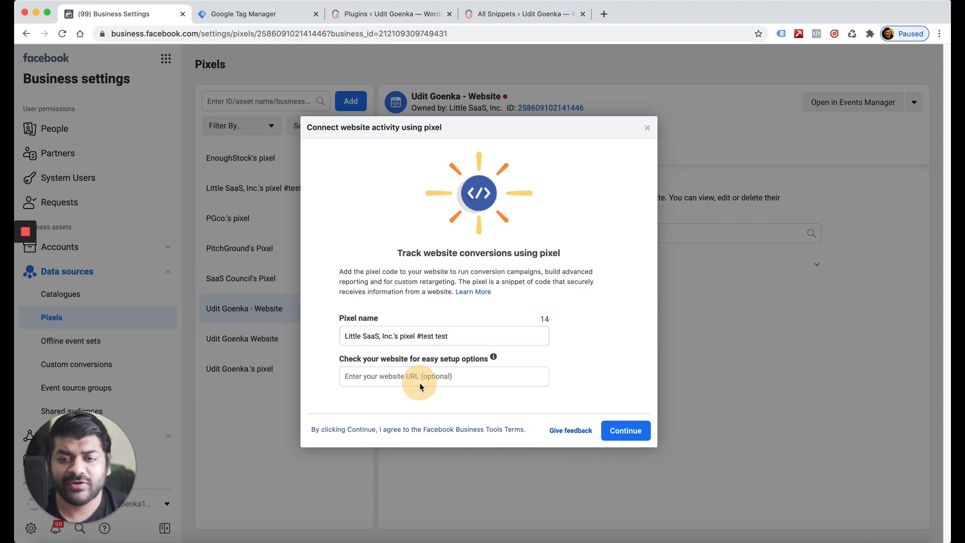
{"action": "type", "text": "https://uditgoenka.com"}
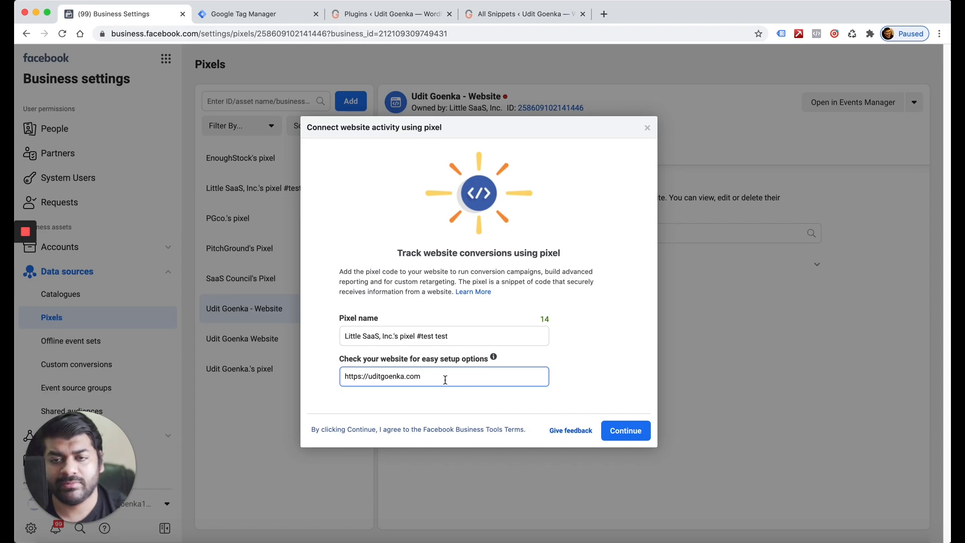
{"action": "left_click", "coordinate": [625, 431]}
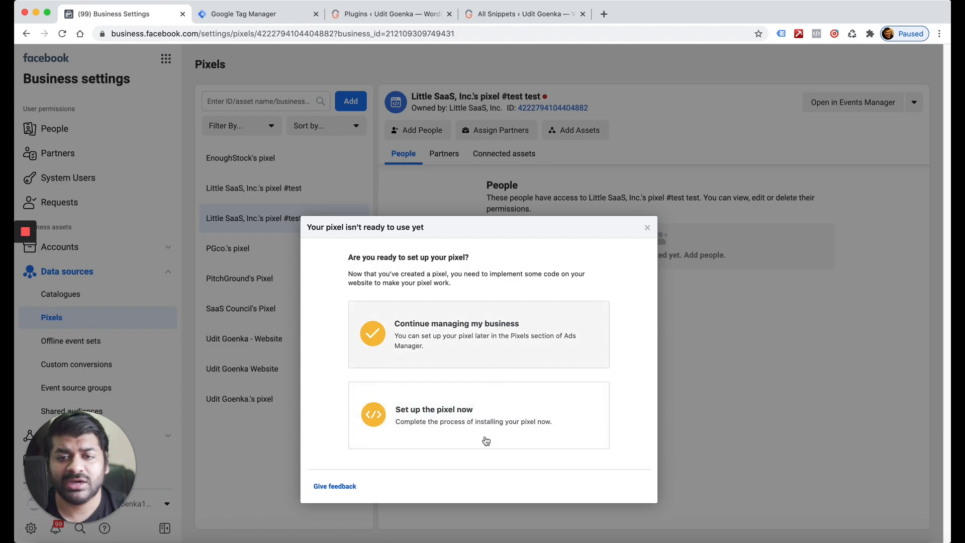
Start setting up the new pixel with a partner integration and choose Google Tag Manager as the partner
{"action": "left_click", "coordinate": [454, 426]}
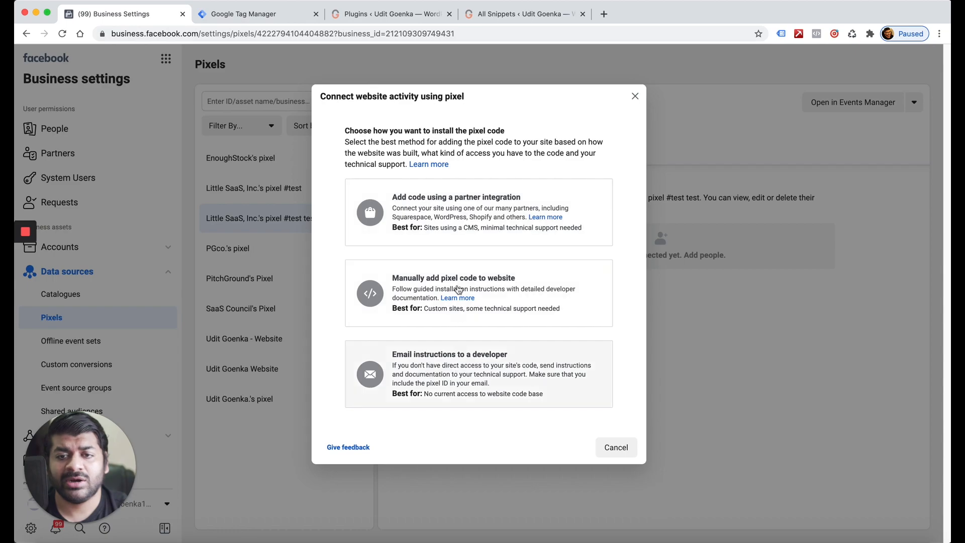
{"action": "left_click", "coordinate": [469, 210]}
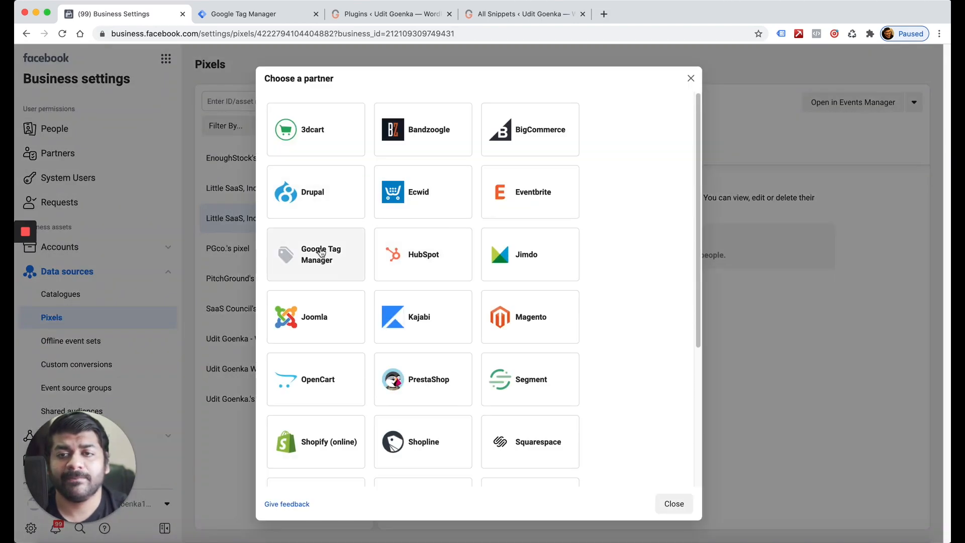
{"action": "left_click", "coordinate": [321, 252]}
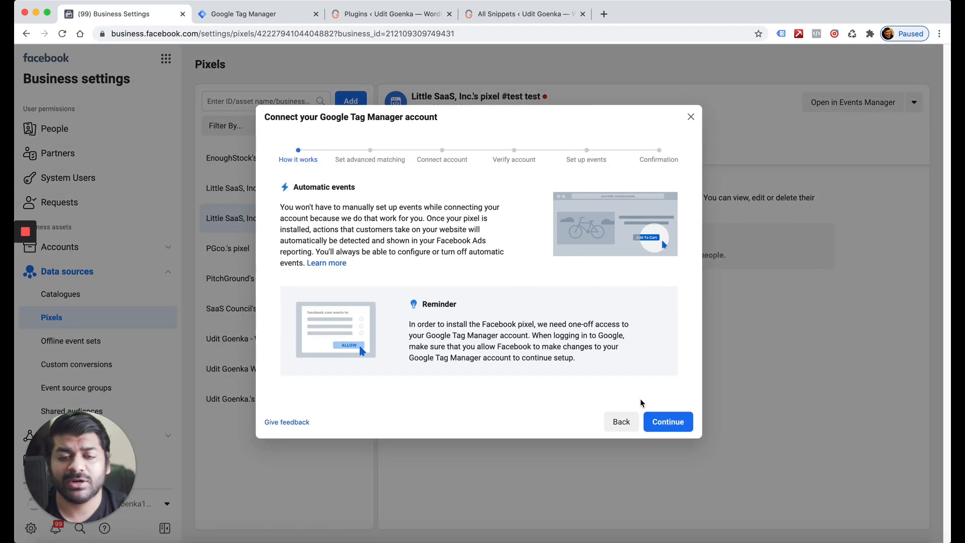
Connect the Google Tag Manager account with automatic advanced matching on, signing in with the Little SaaS Google account, and finish the setup
{"action": "left_click", "coordinate": [658, 422]}
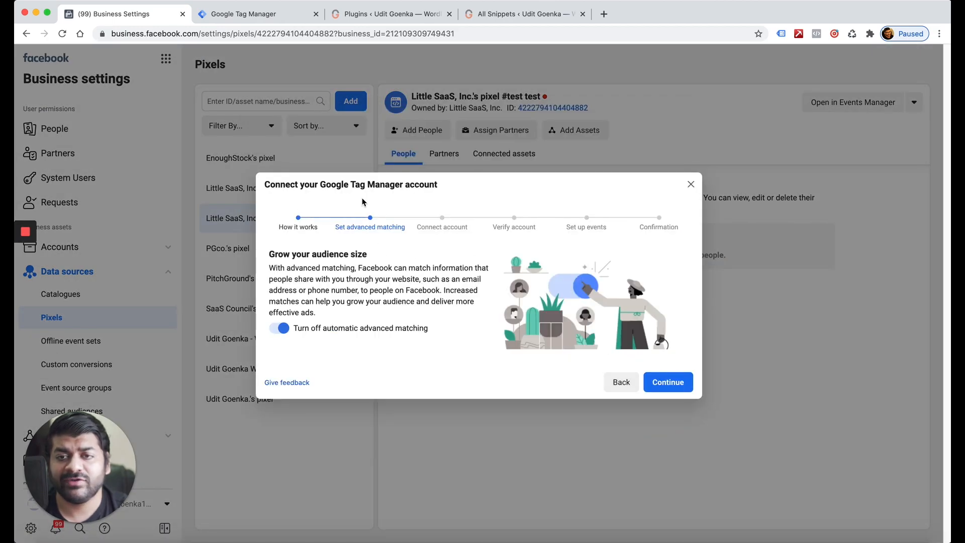
{"action": "left_click", "coordinate": [667, 381]}
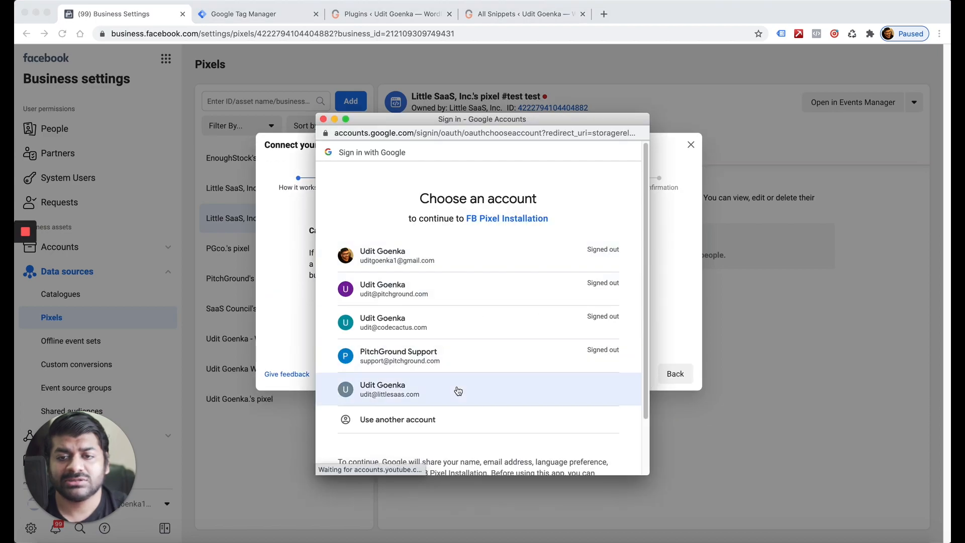
{"action": "left_click", "coordinate": [457, 390]}
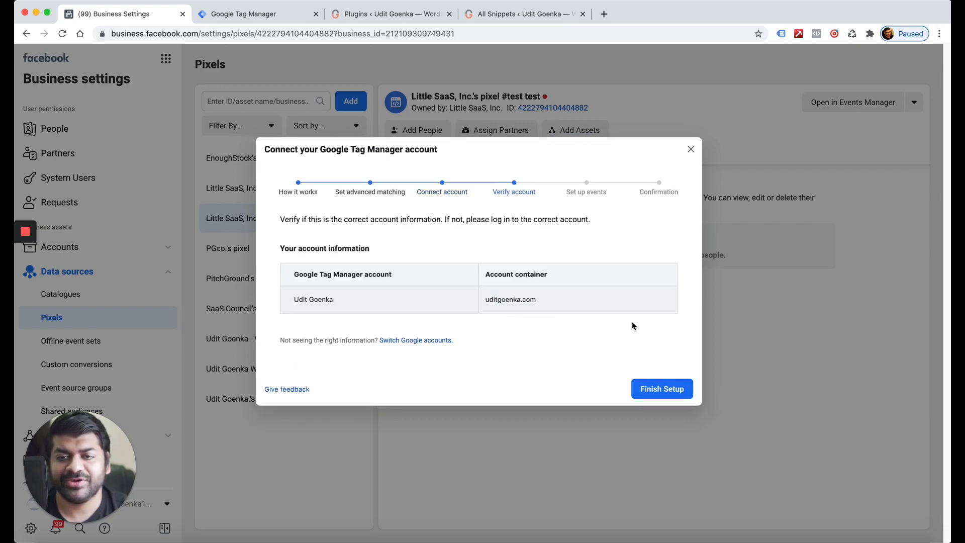
{"action": "left_click", "coordinate": [659, 386]}
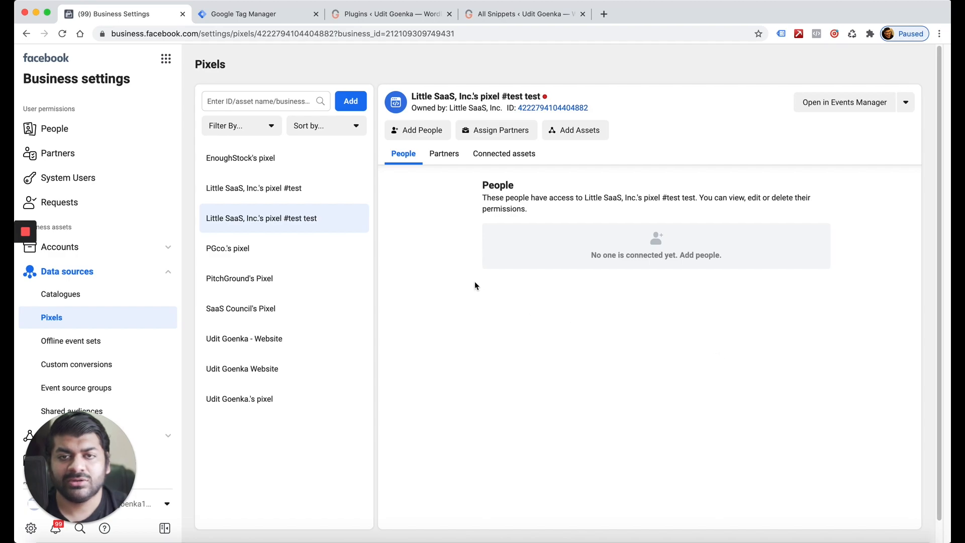
Switch to Google Tag Manager and open the tags of the uditgoenka.com container
{"action": "left_click", "coordinate": [264, 13]}
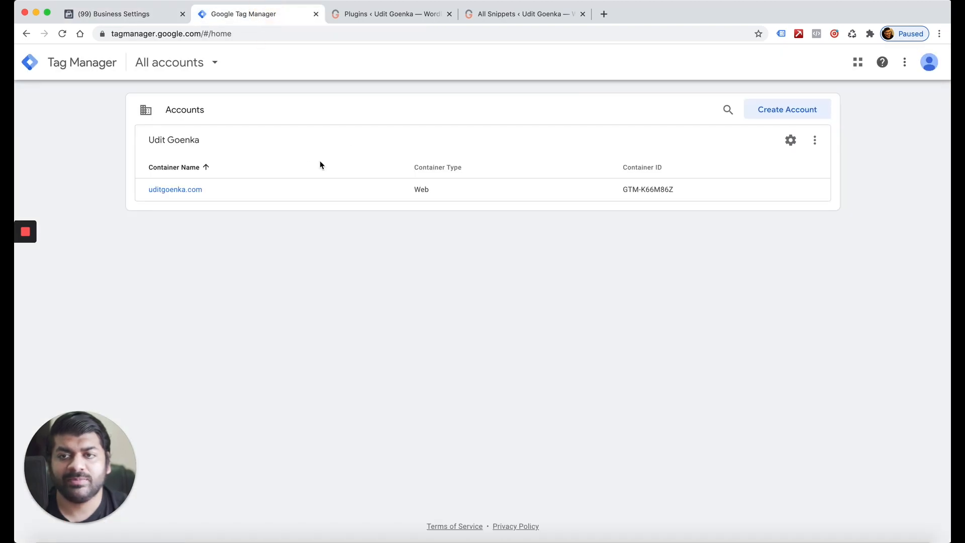
{"action": "left_click", "coordinate": [153, 190]}
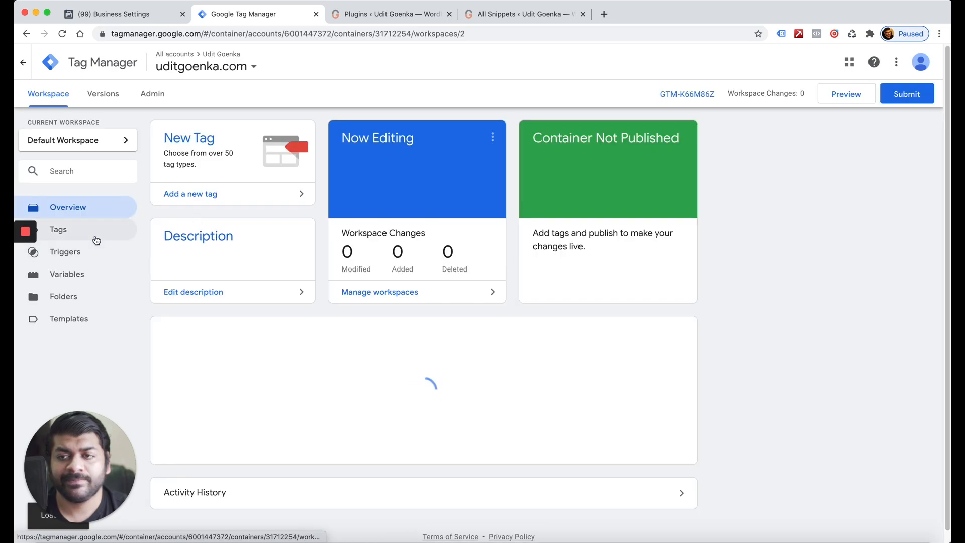
{"action": "left_click", "coordinate": [93, 237]}
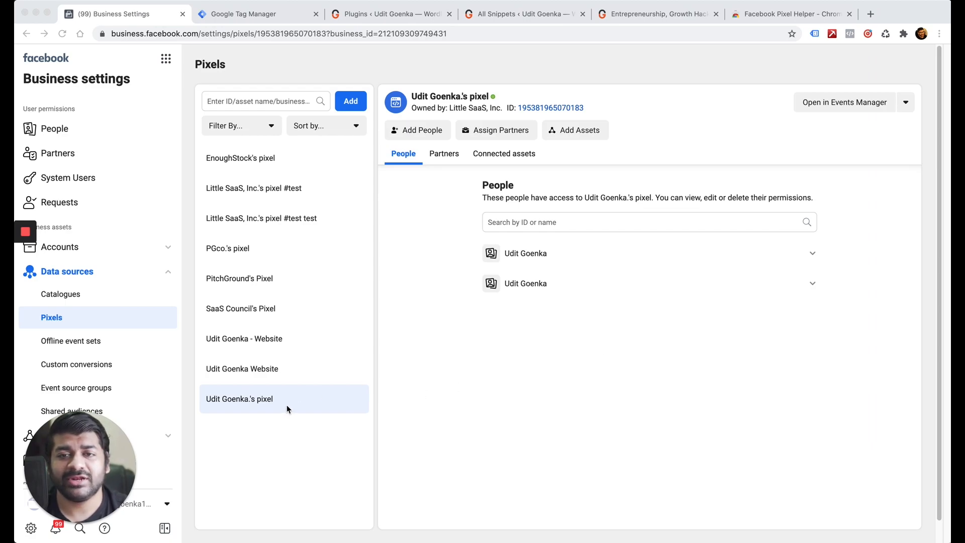
{"action": "left_click", "coordinate": [416, 135]}
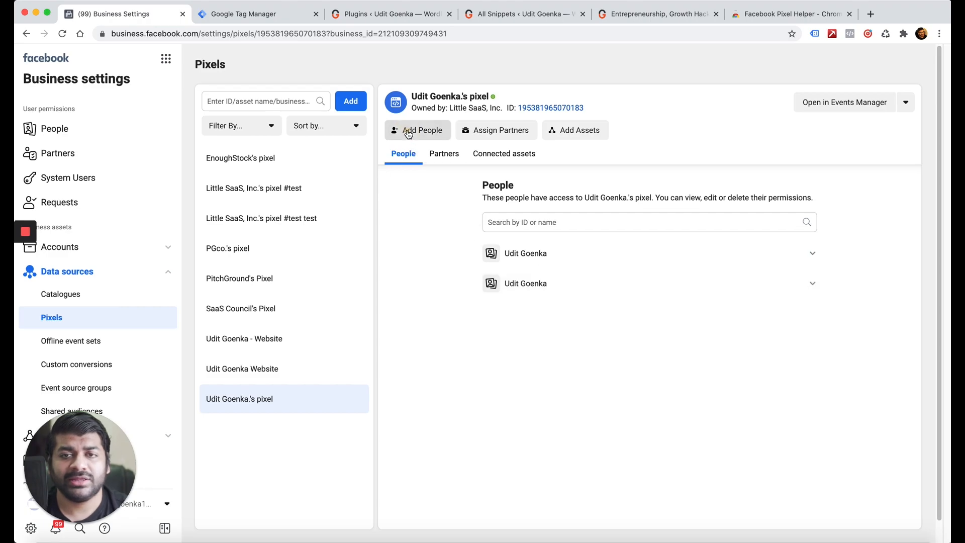
{"action": "left_click", "coordinate": [409, 132]}
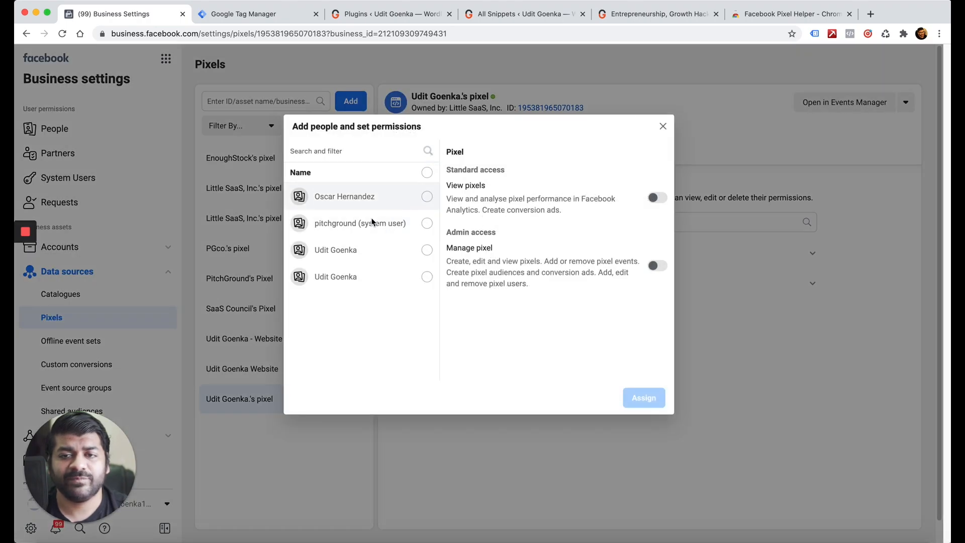
{"action": "left_click", "coordinate": [418, 286]}
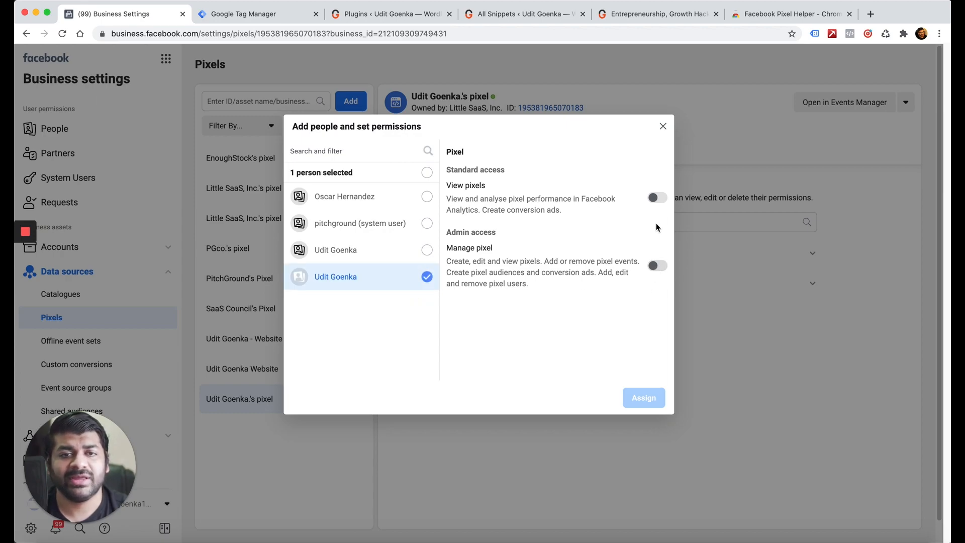
{"action": "left_click", "coordinate": [663, 128]}
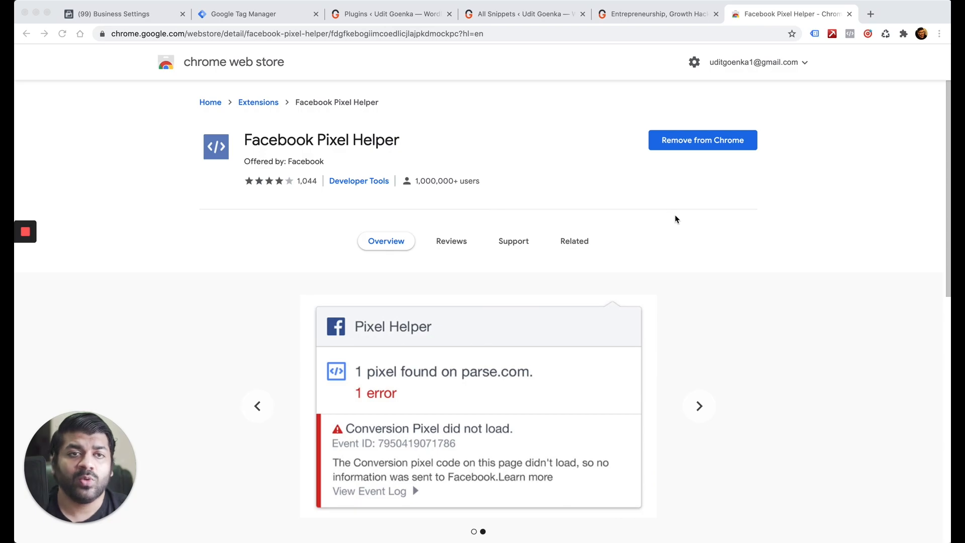
Reload the uditgoenka.com home page and inspect its pixel with Facebook Pixel Helper
{"action": "left_click", "coordinate": [634, 18]}
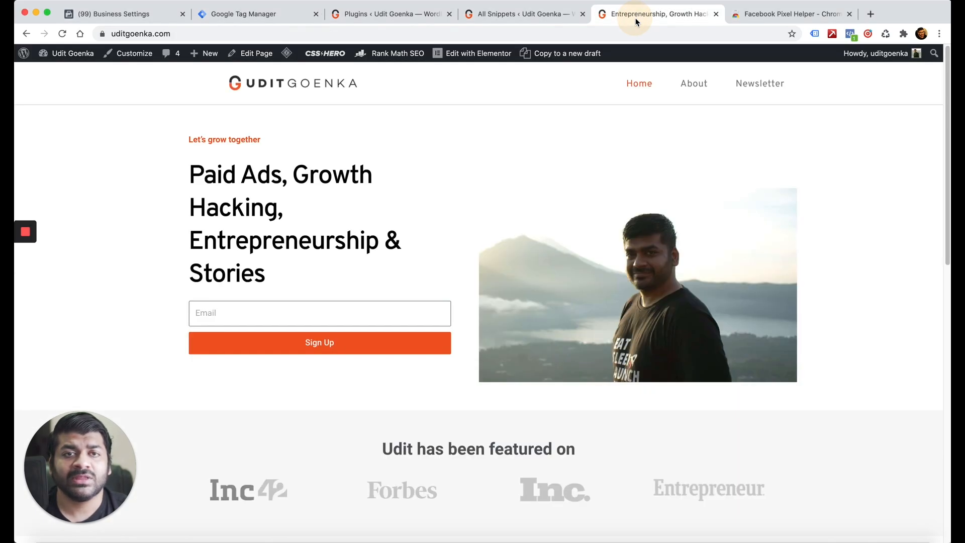
{"action": "left_click", "coordinate": [62, 33]}
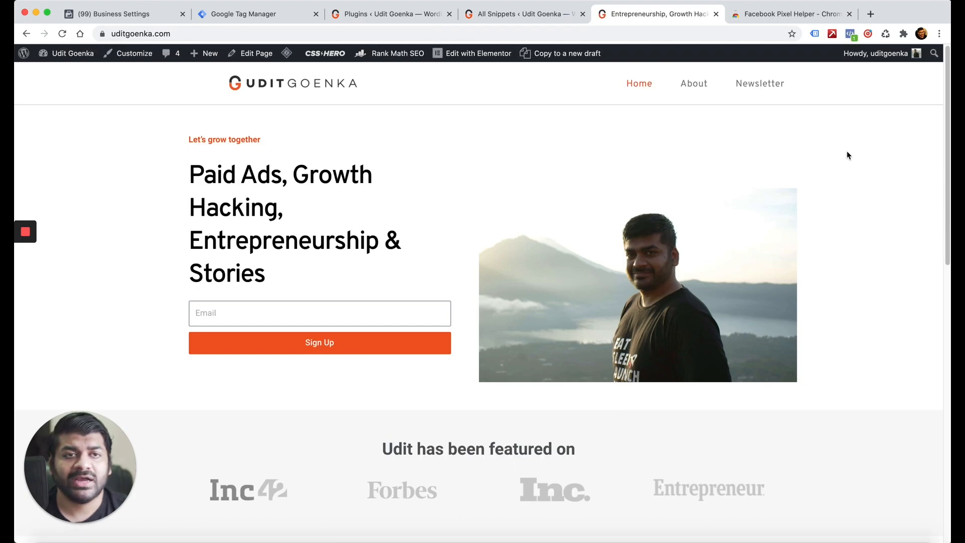
{"action": "left_click", "coordinate": [850, 33]}
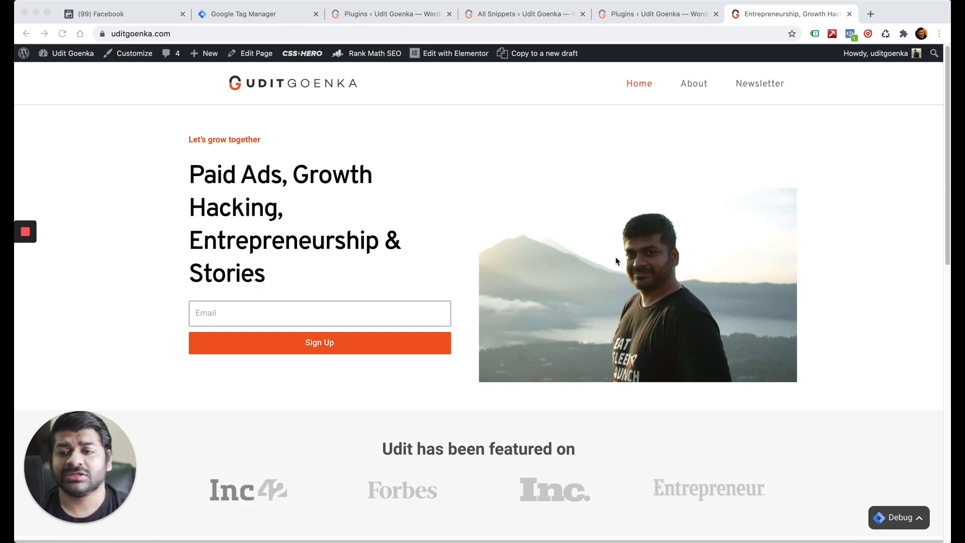
{"action": "left_click", "coordinate": [850, 34]}
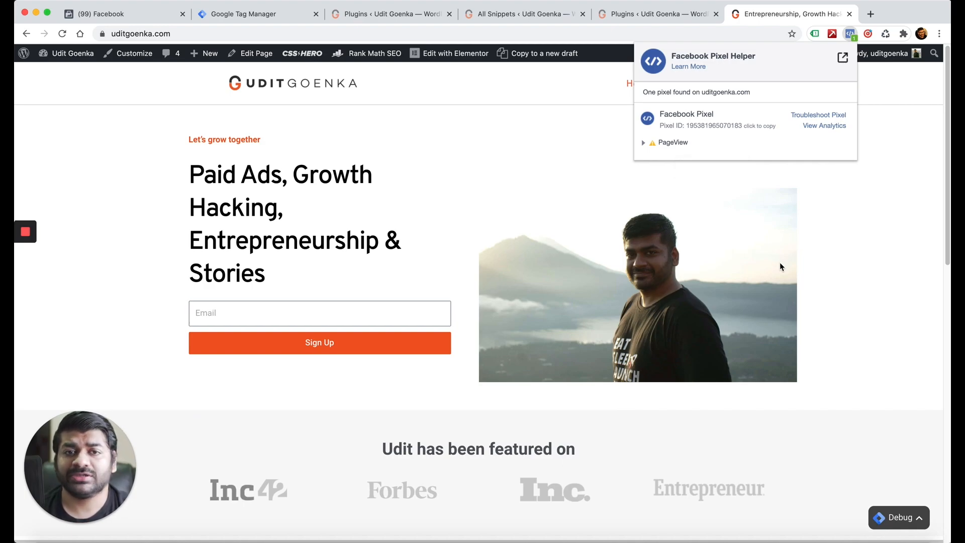
{"action": "left_click", "coordinate": [810, 257]}
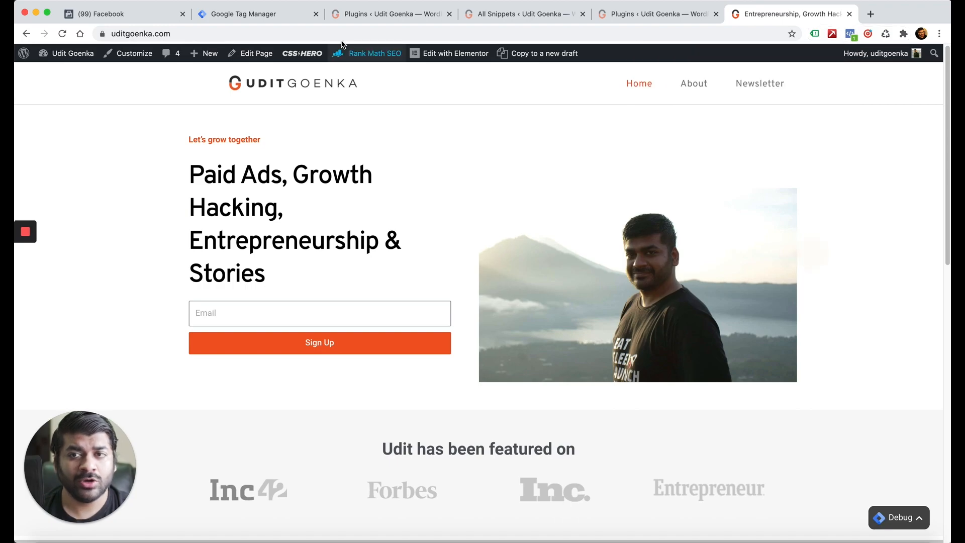
Examine the HTML code of the main Facebook Pixel tag in Google Tag Manager
{"action": "left_click", "coordinate": [274, 15]}
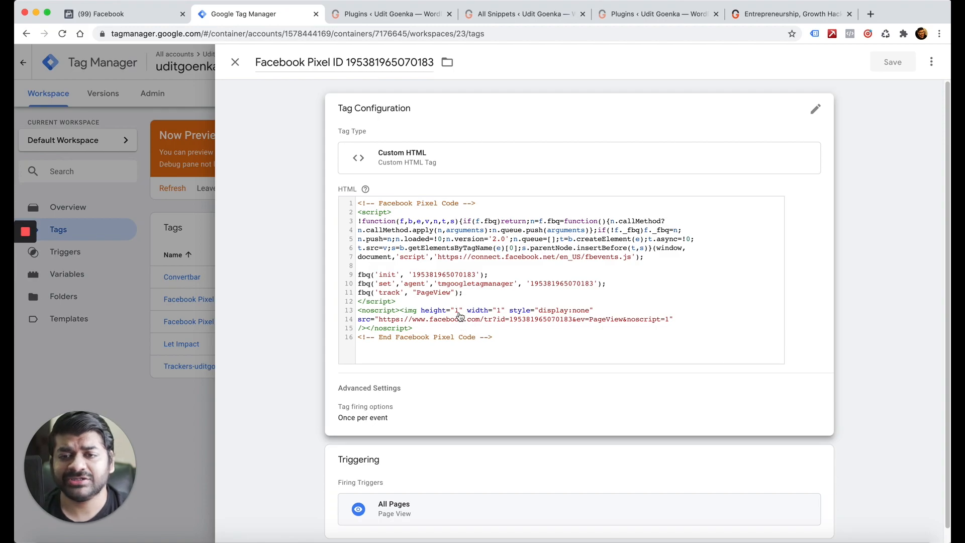
{"action": "left_click", "coordinate": [450, 293]}
{"action": "left_click_drag", "start_coordinate": [463, 306], "coordinate": [483, 306]}
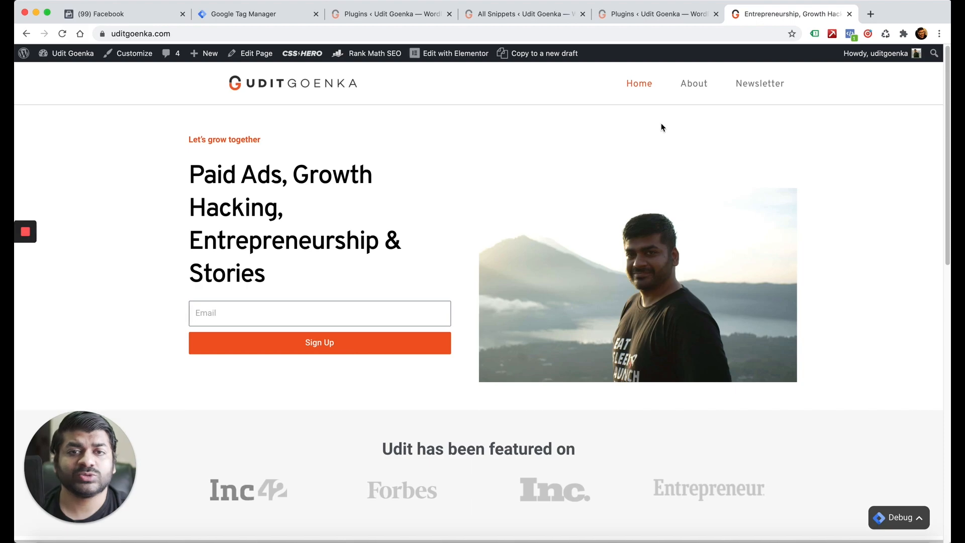
Go to the site's About page, collapse the Tag Manager debug pane and inspect the page's pixel events with Facebook Pixel Helper
{"action": "left_click", "coordinate": [694, 85]}
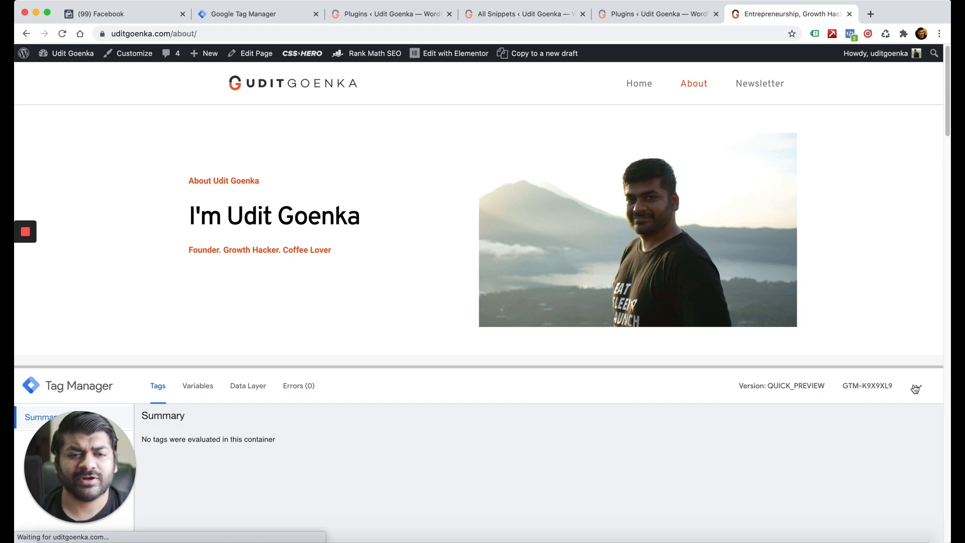
{"action": "left_click", "coordinate": [916, 389]}
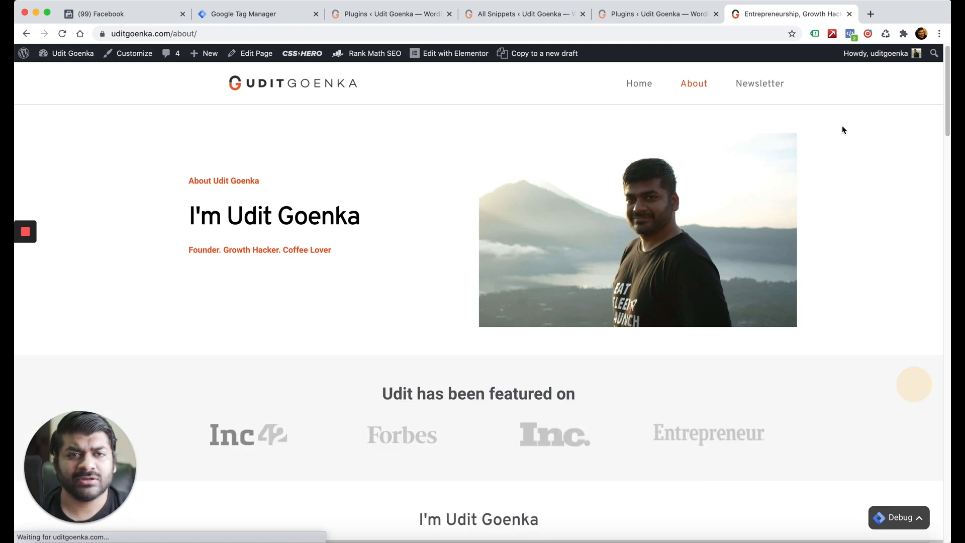
{"action": "left_click", "coordinate": [854, 36]}
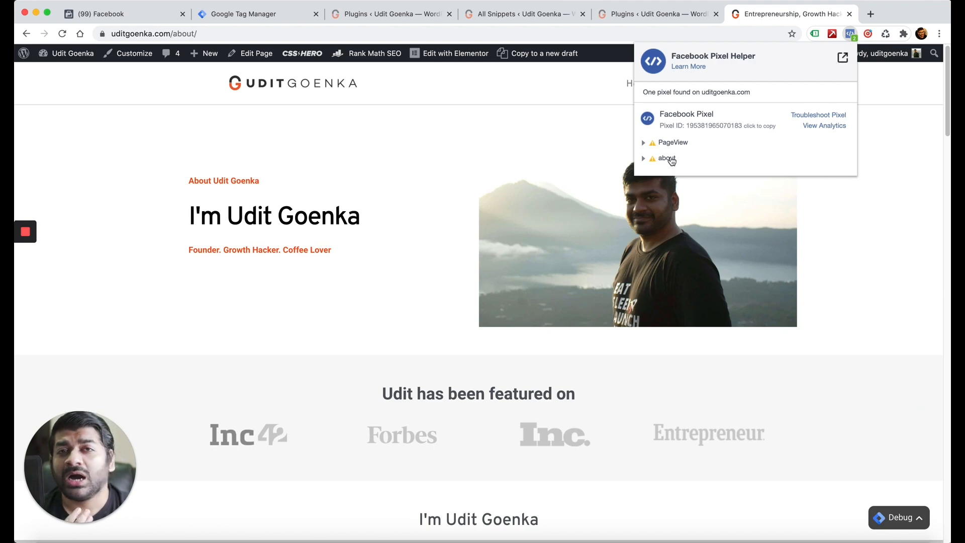
Open the "Facebook Pixel - About" tag in Google Tag Manager and view the available tag types
{"action": "left_click", "coordinate": [261, 15]}
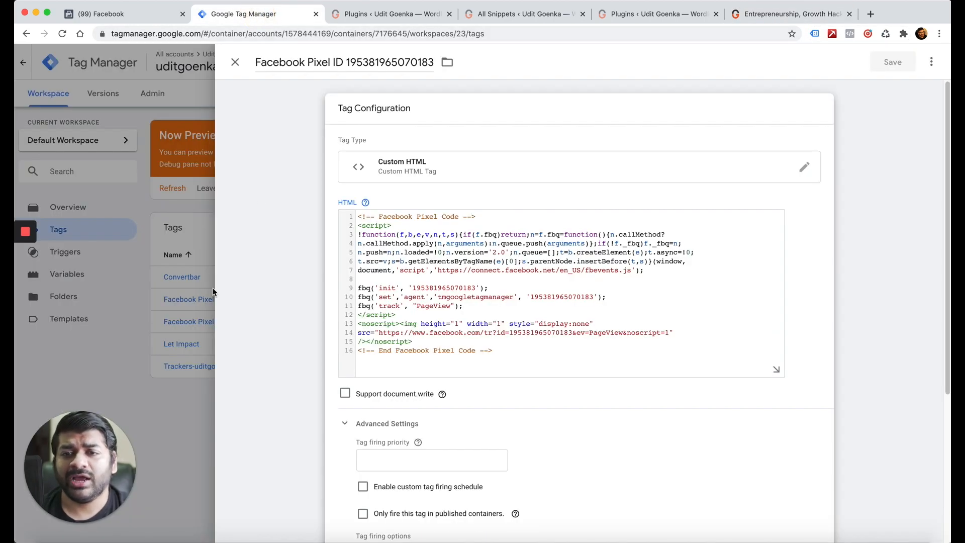
{"action": "left_click", "coordinate": [171, 302]}
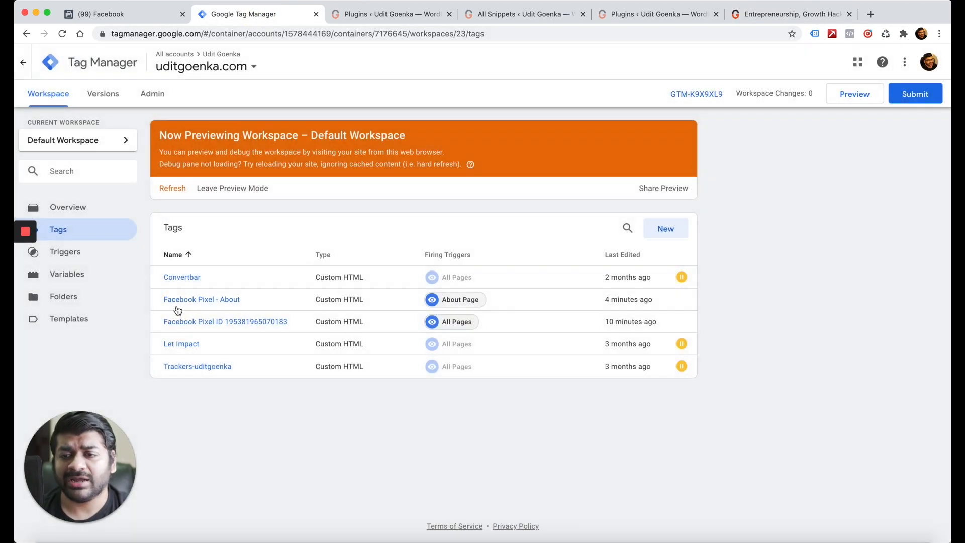
{"action": "left_click", "coordinate": [235, 300]}
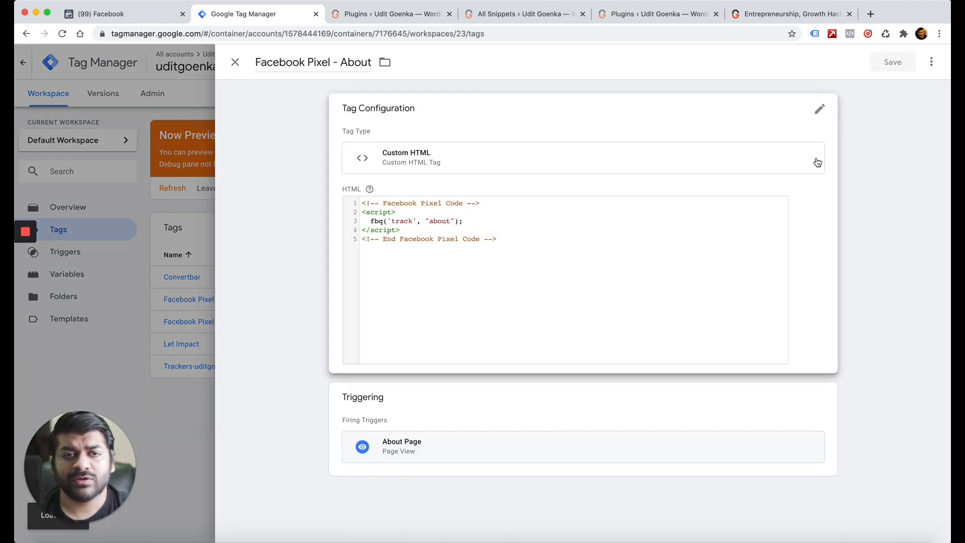
{"action": "left_click", "coordinate": [529, 114]}
{"action": "left_click", "coordinate": [517, 168]}
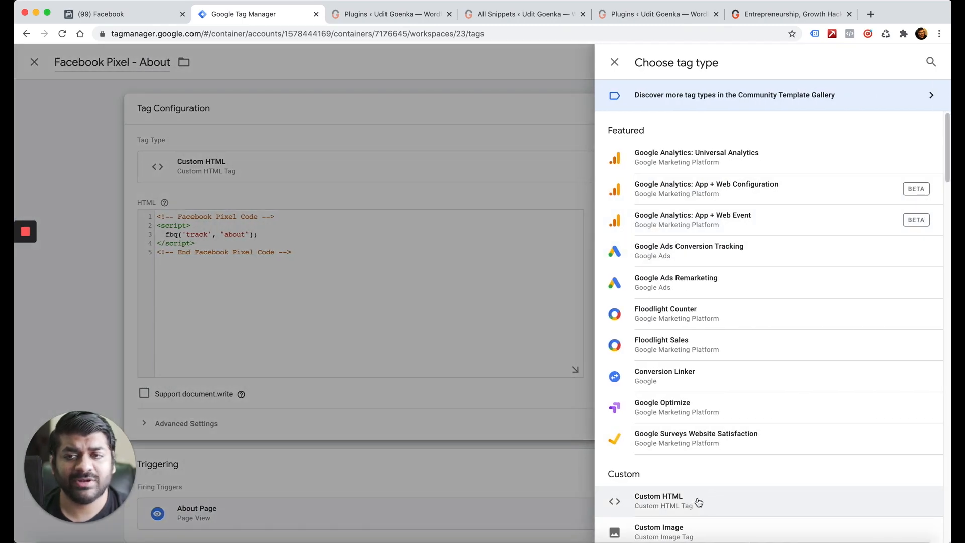
Return to the About tag's configuration and examine the script lines of its custom HTML
{"action": "left_click", "coordinate": [365, 191]}
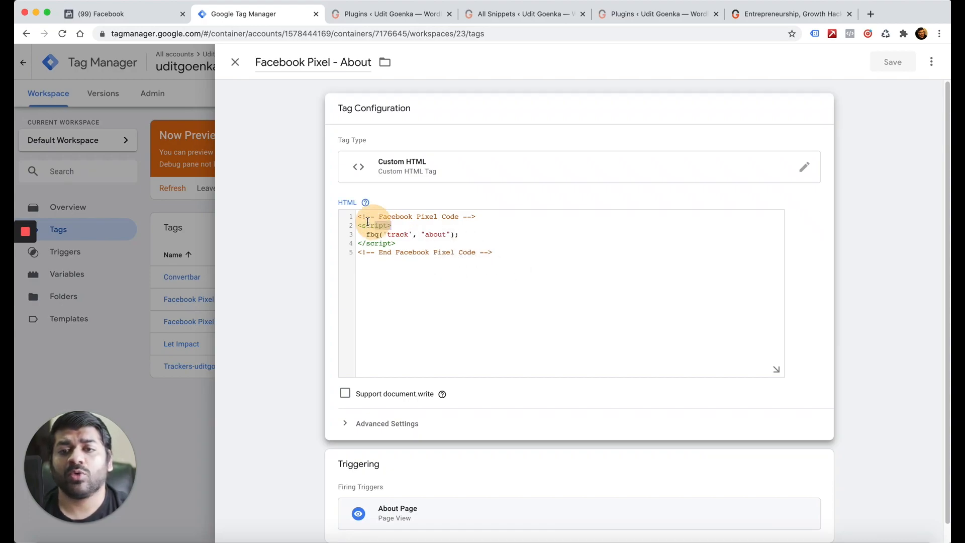
{"action": "mouse_move", "coordinate": [358, 225]}
{"action": "left_mouse_down"}
{"action": "mouse_move", "coordinate": [401, 228]}
{"action": "mouse_move", "coordinate": [358, 243]}
{"action": "left_mouse_up"}
{"action": "left_click", "coordinate": [401, 228]}
{"action": "left_click", "coordinate": [383, 242]}
{"action": "left_click", "coordinate": [371, 236]}
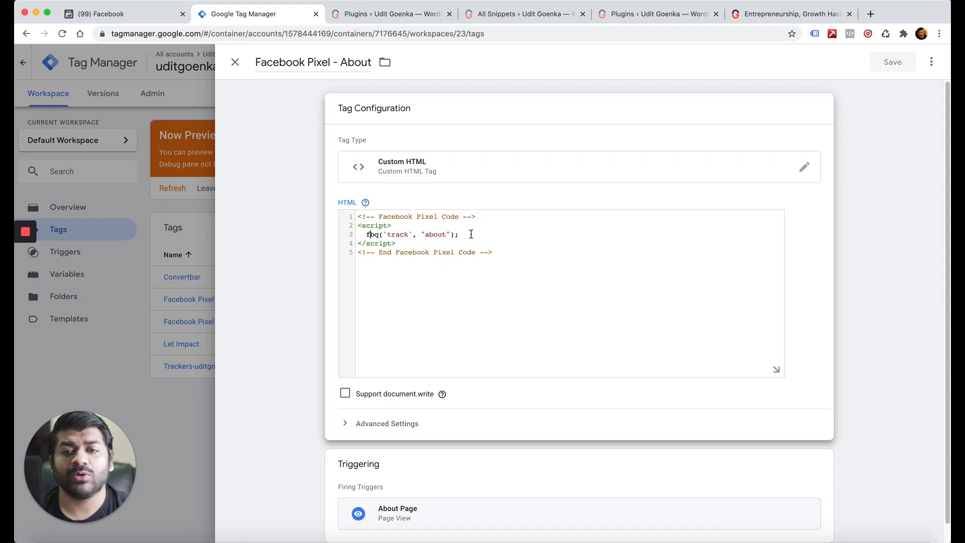
Open the About tag's "About Page" trigger, review its firing conditions and view the available trigger types
{"action": "scroll", "coordinate": [473, 235], "scroll_direction": "down", "scroll_amount": 1}
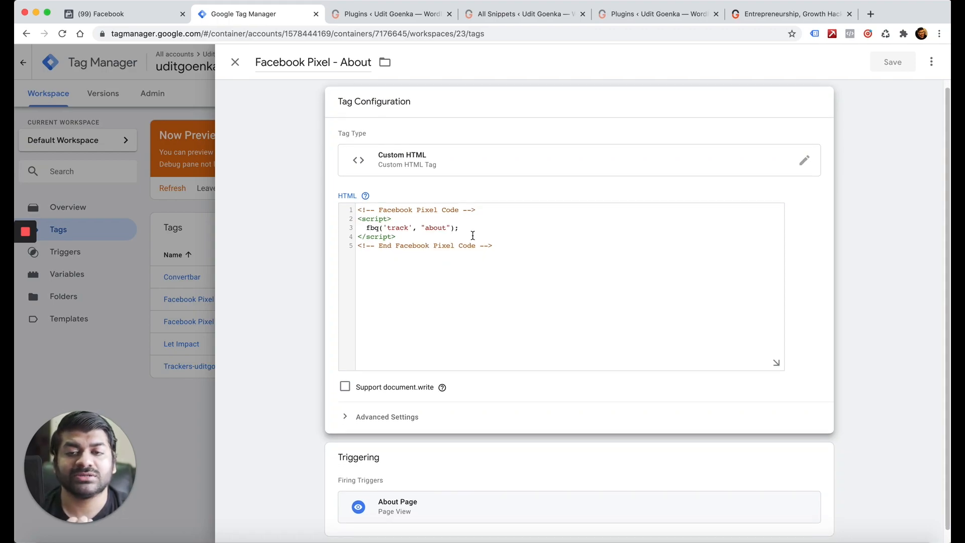
{"action": "scroll", "coordinate": [475, 234], "scroll_direction": "down", "scroll_amount": 2}
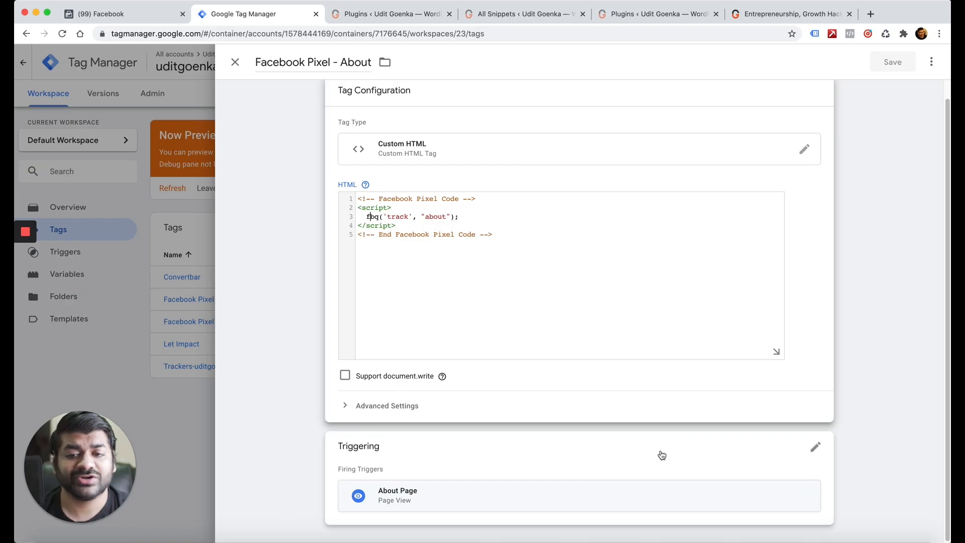
{"action": "left_click", "coordinate": [478, 467]}
{"action": "left_click", "coordinate": [472, 448]}
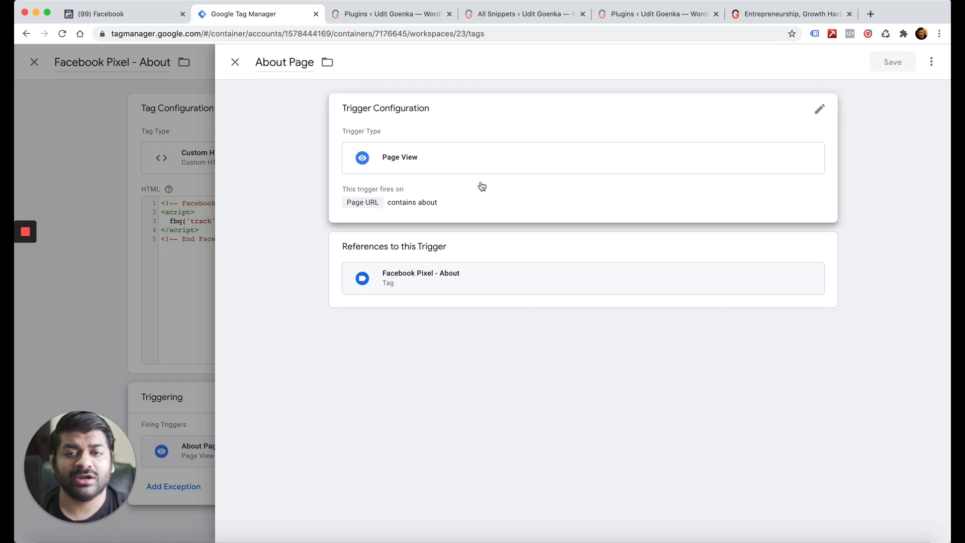
{"action": "left_click", "coordinate": [472, 163]}
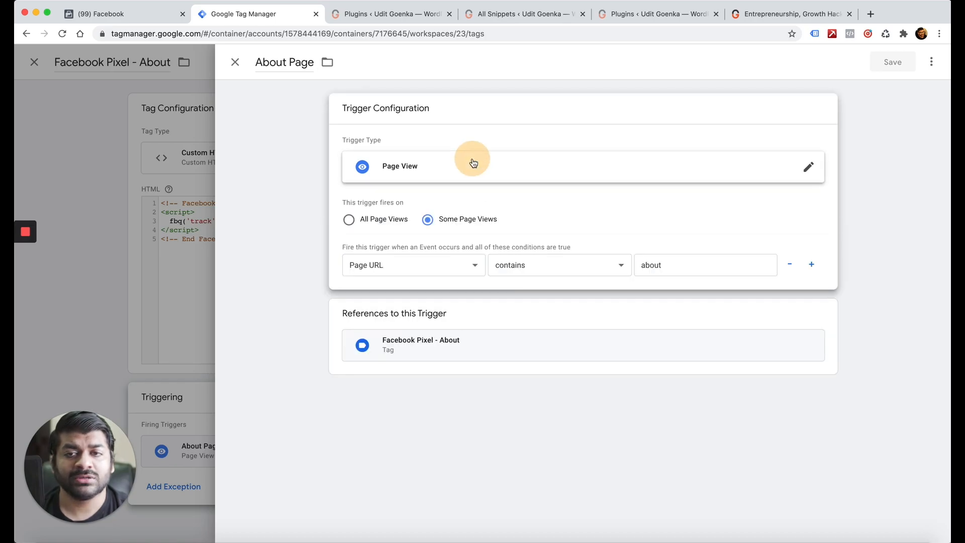
{"action": "left_click", "coordinate": [518, 164]}
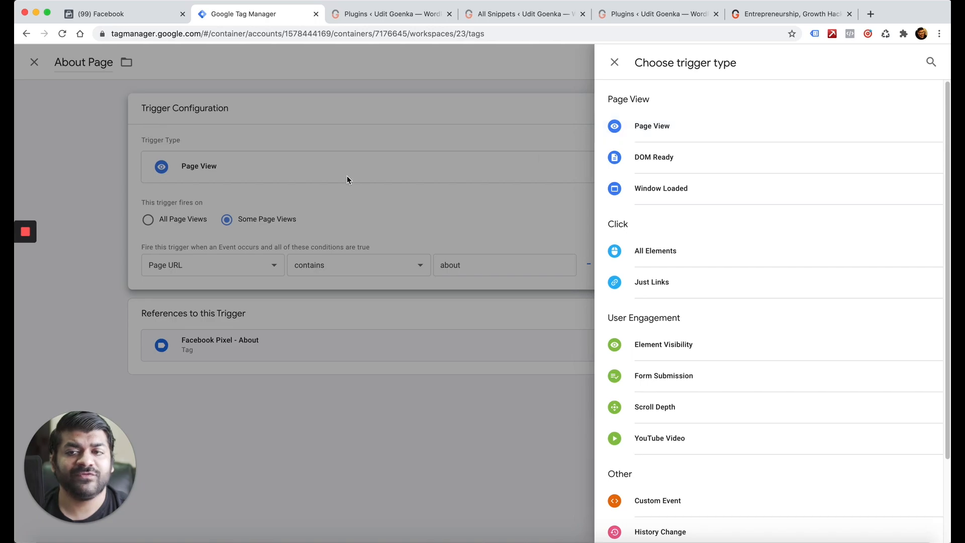
Dismiss the trigger types, review the variable and operator options of the "About Page" condition, and close the trigger and its tag
{"action": "left_click", "coordinate": [347, 176]}
{"action": "left_click", "coordinate": [378, 265]}
{"action": "left_click", "coordinate": [377, 264]}
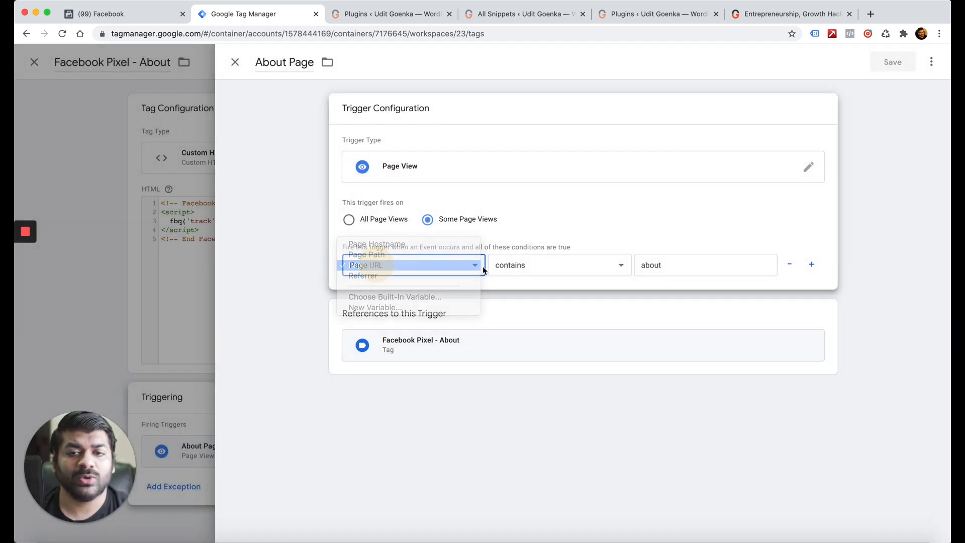
{"action": "left_click", "coordinate": [520, 264]}
{"action": "left_click", "coordinate": [559, 263]}
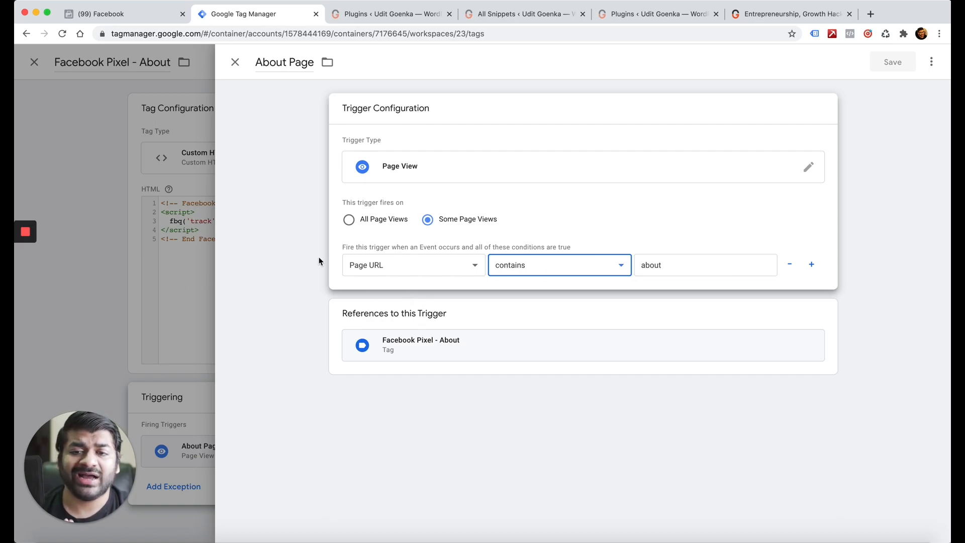
{"action": "left_click", "coordinate": [198, 262]}
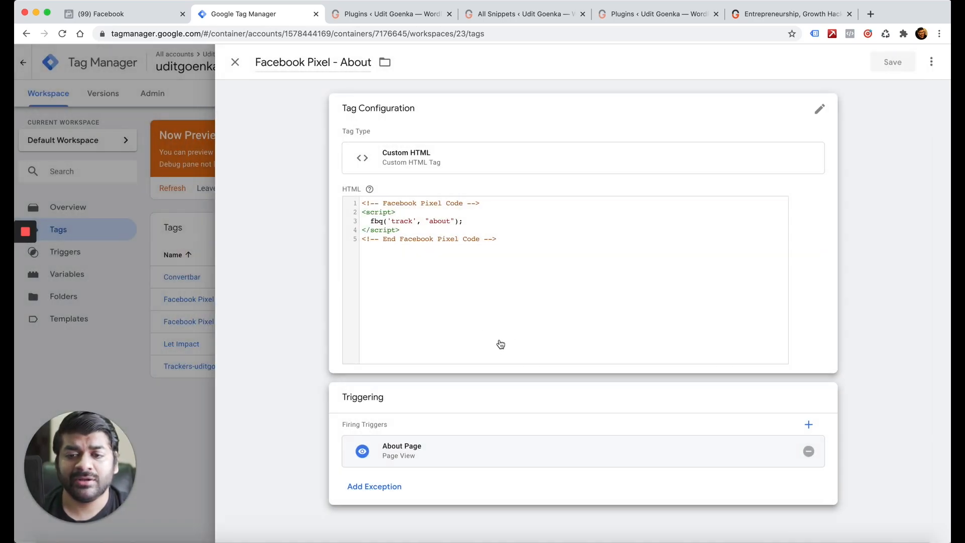
{"action": "left_click", "coordinate": [162, 276]}
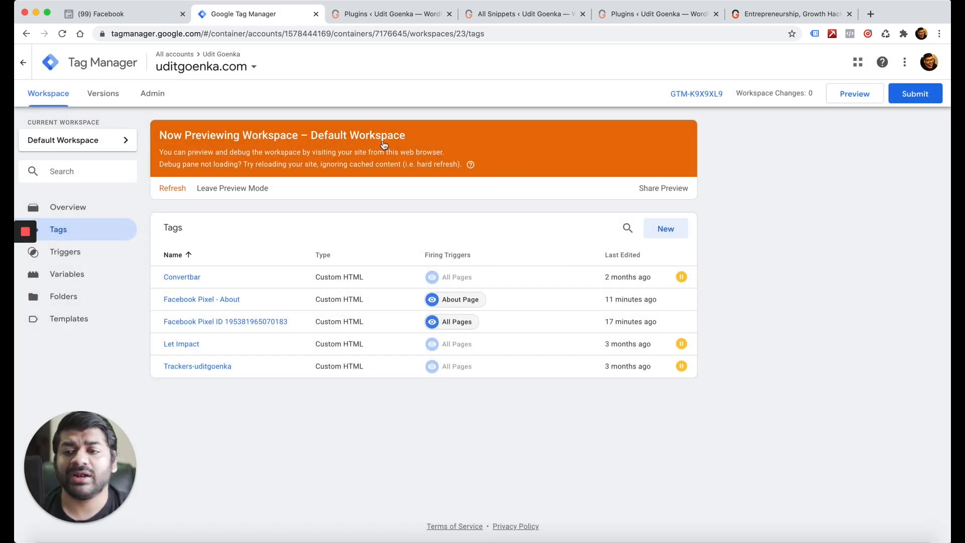
Switch to the site's homepage, expand the Tag Manager debug pane to check the fired tags, and collapse it again
{"action": "left_click", "coordinate": [780, 15]}
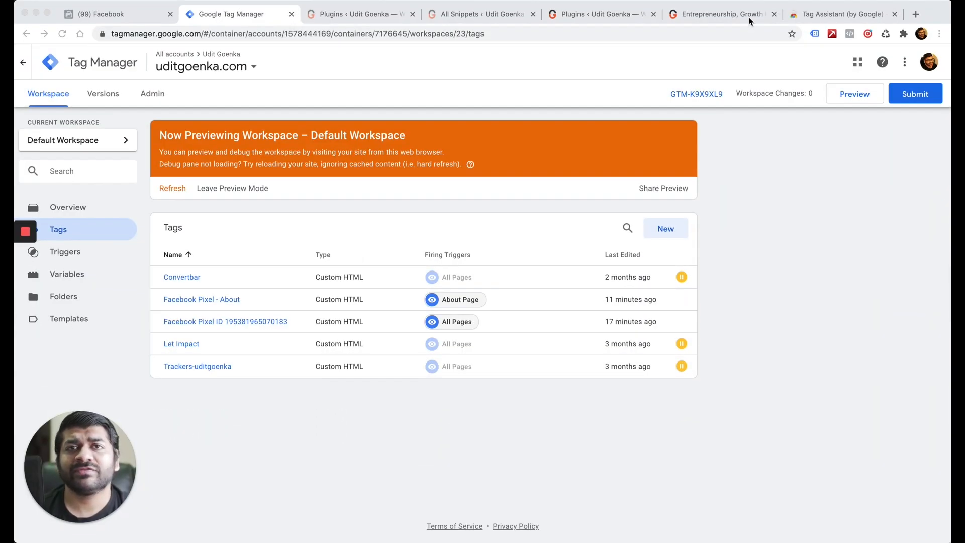
{"action": "left_click", "coordinate": [749, 18]}
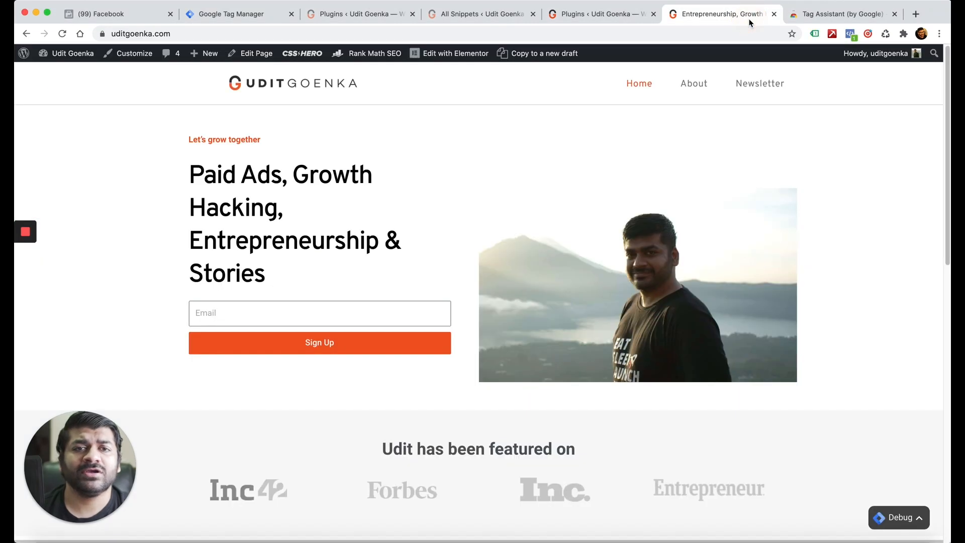
{"action": "left_click", "coordinate": [902, 517]}
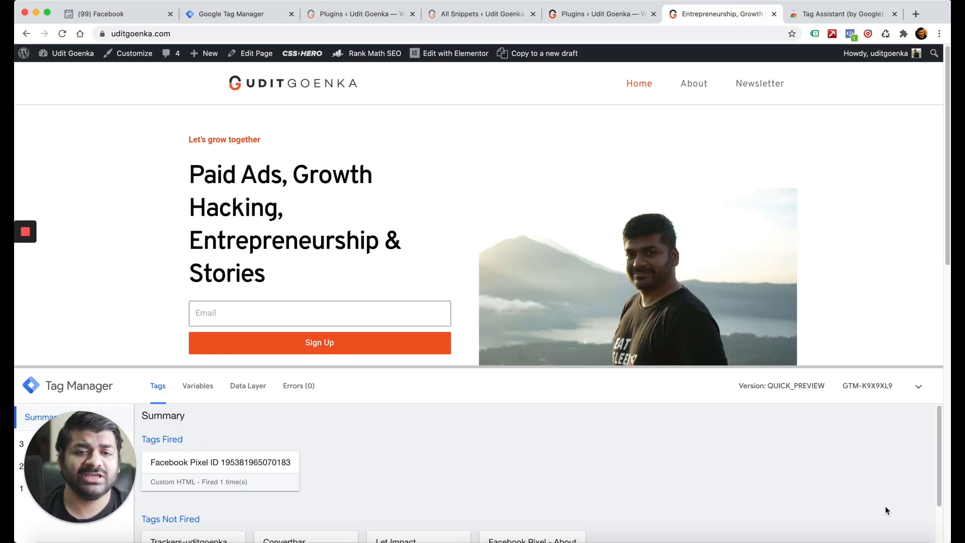
{"action": "left_click", "coordinate": [918, 389]}
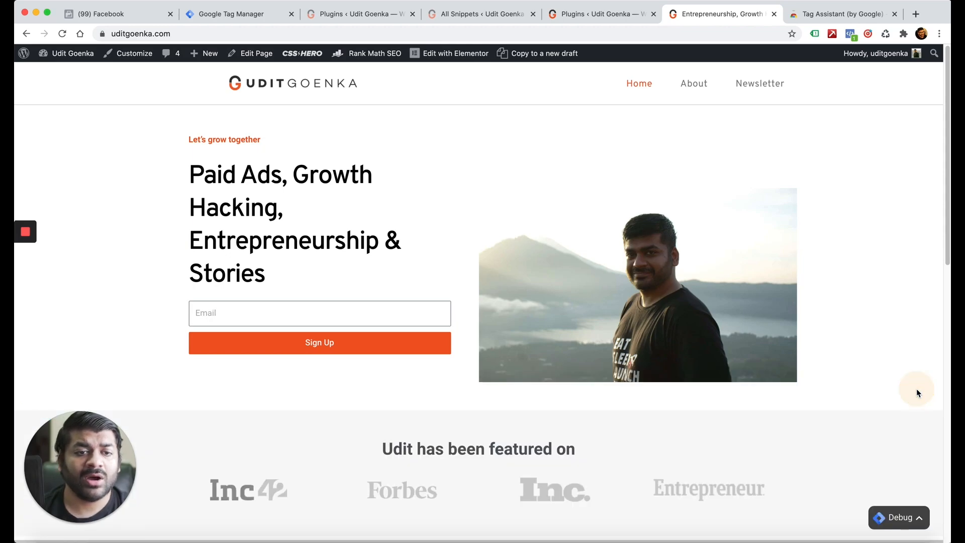
View the Tag Assistant (by Google) extension page, check the homepage's tags with Tag Assistant, and reload the homepage
{"action": "left_click", "coordinate": [831, 16]}
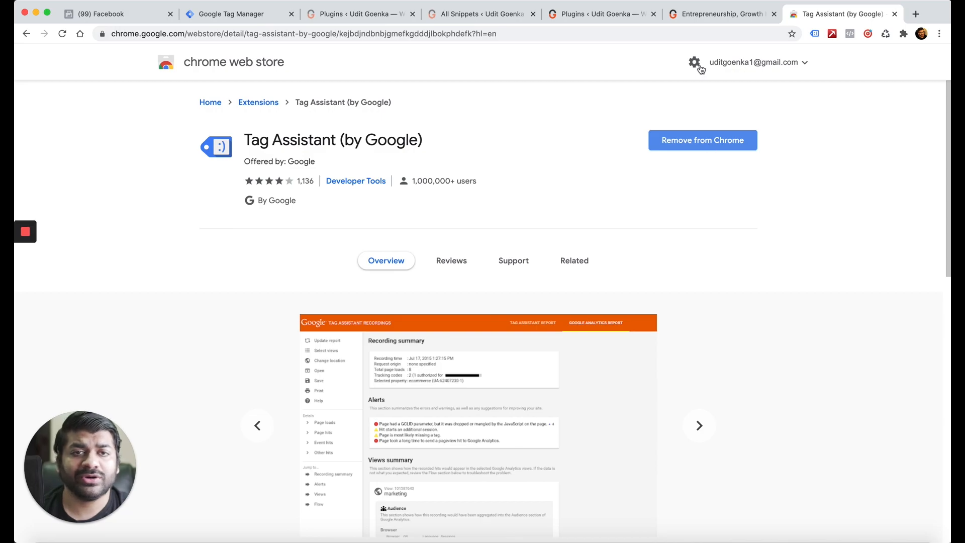
{"action": "left_click", "coordinate": [704, 19]}
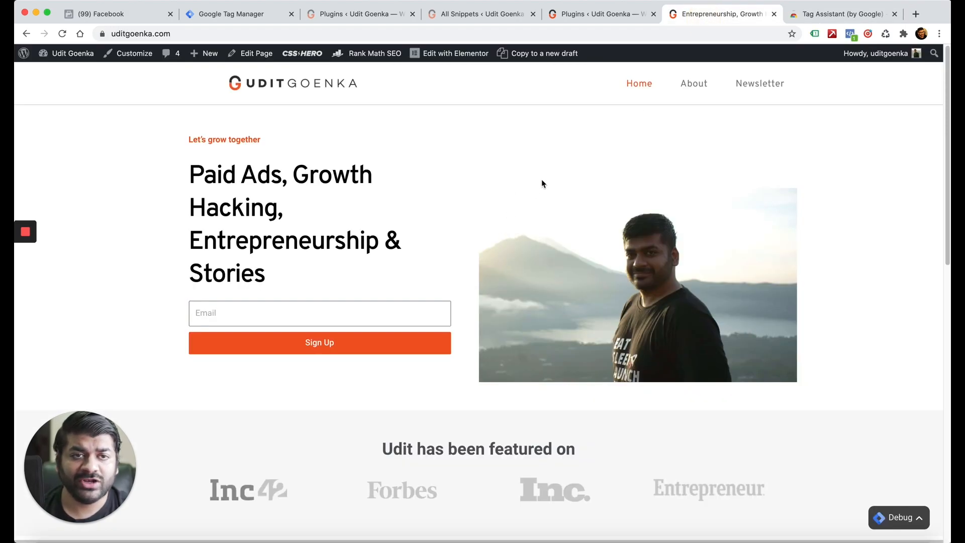
{"action": "left_click", "coordinate": [813, 33]}
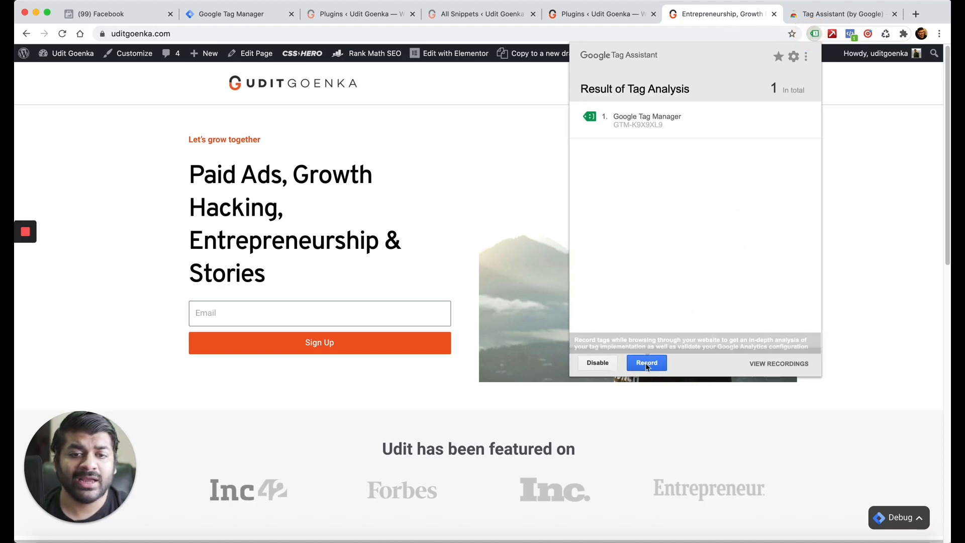
{"action": "left_click", "coordinate": [377, 180]}
{"action": "left_click", "coordinate": [62, 34]}
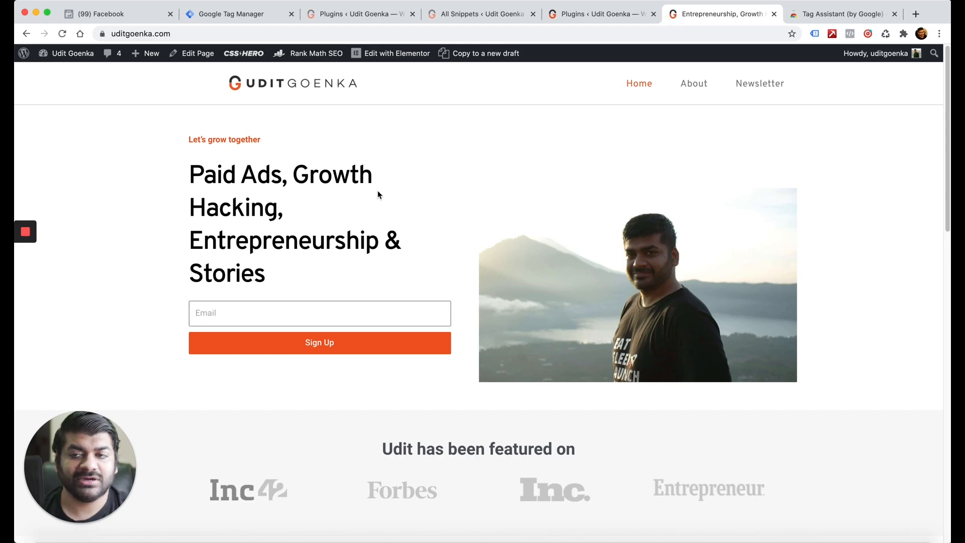
Start the Google Tag Manager workspace preview again and enlarge the debug pane on the site's homepage to examine its tags
{"action": "left_click", "coordinate": [246, 19]}
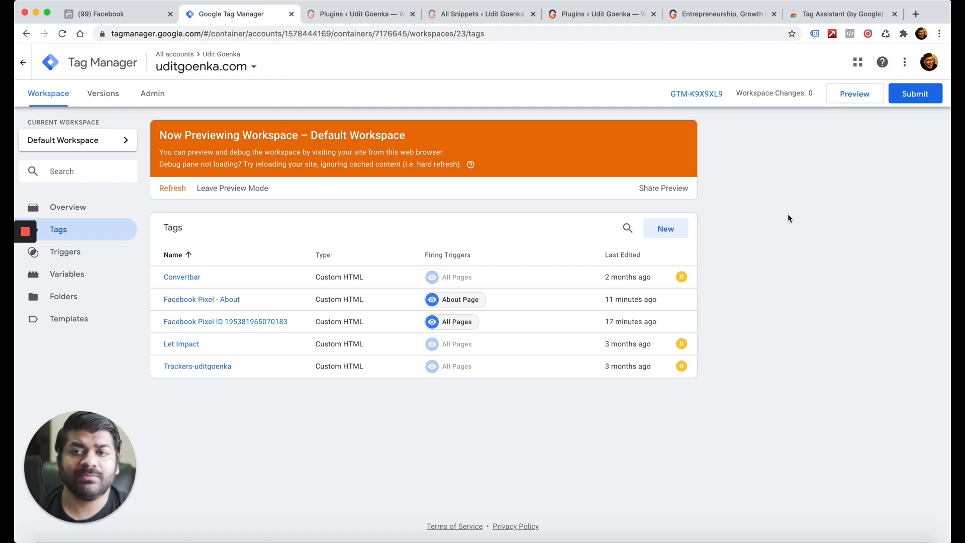
{"action": "left_click", "coordinate": [855, 94]}
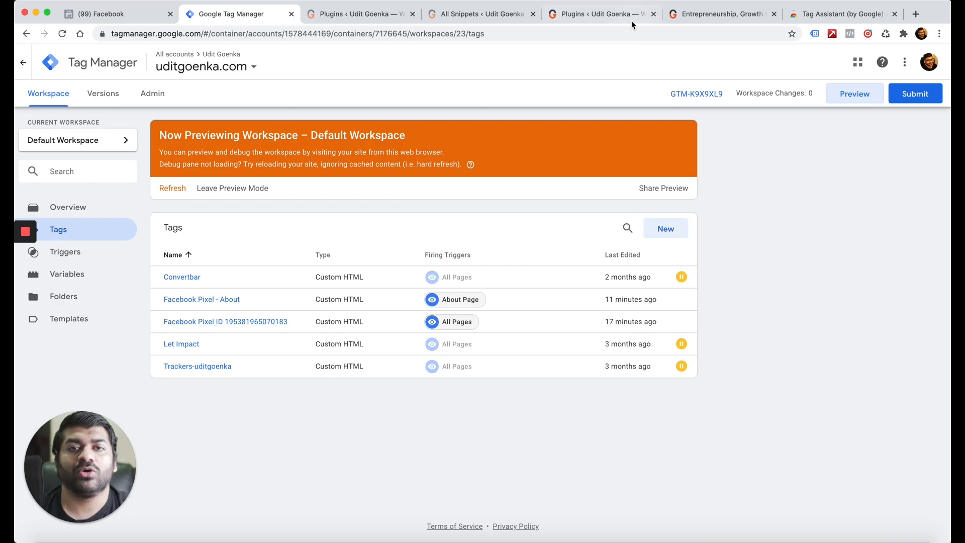
{"action": "left_click", "coordinate": [706, 15]}
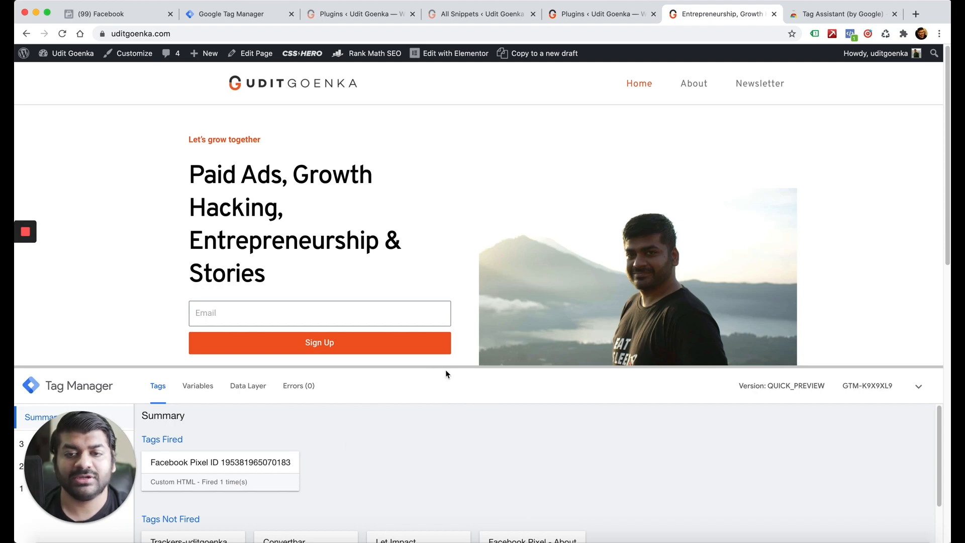
{"action": "left_click_drag", "start_coordinate": [440, 368], "coordinate": [437, 276]}
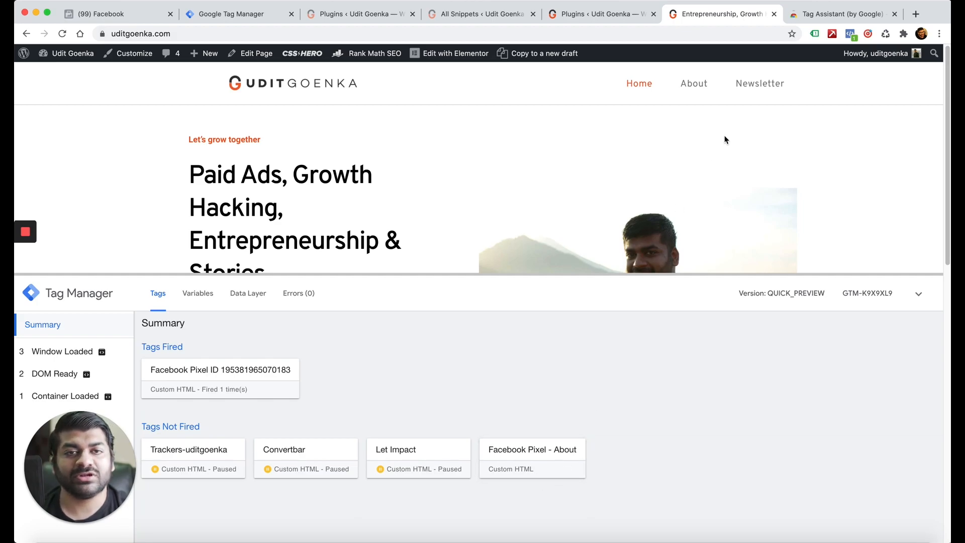
Open the site's About page and scroll well down it to test whether the "Facebook Pixel - About" tag fires
{"action": "left_click", "coordinate": [695, 89]}
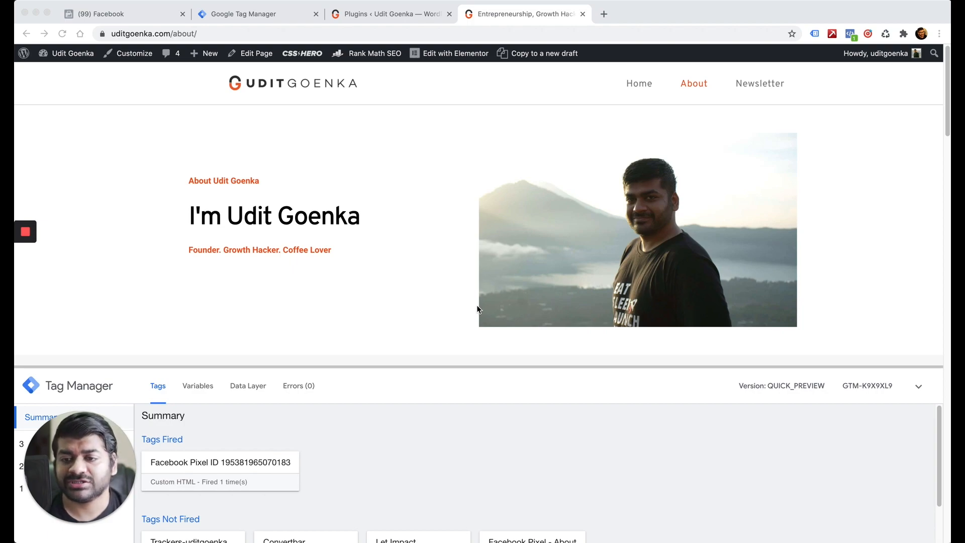
{"action": "scroll", "coordinate": [472, 336], "scroll_direction": "down", "scroll_amount": 10}
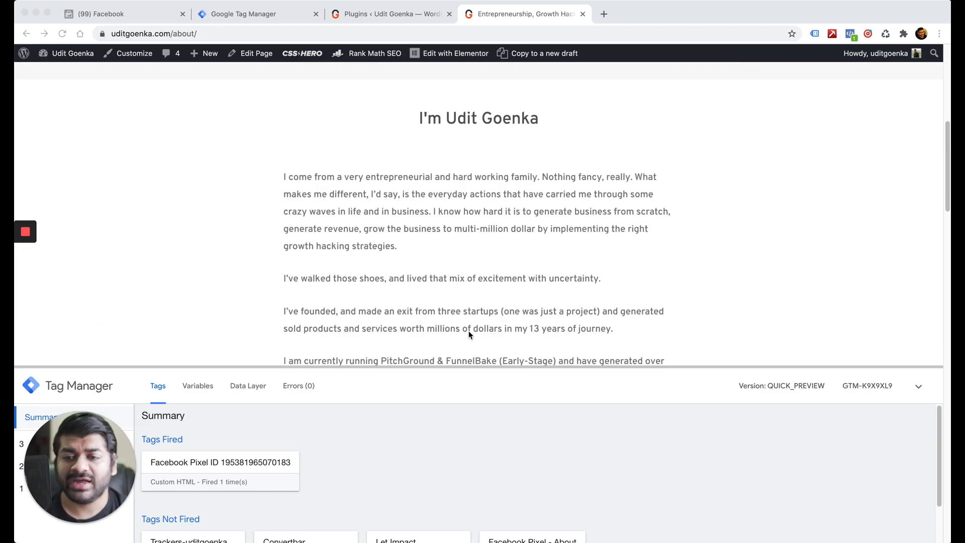
{"action": "scroll", "coordinate": [468, 335], "scroll_direction": "down", "scroll_amount": 10}
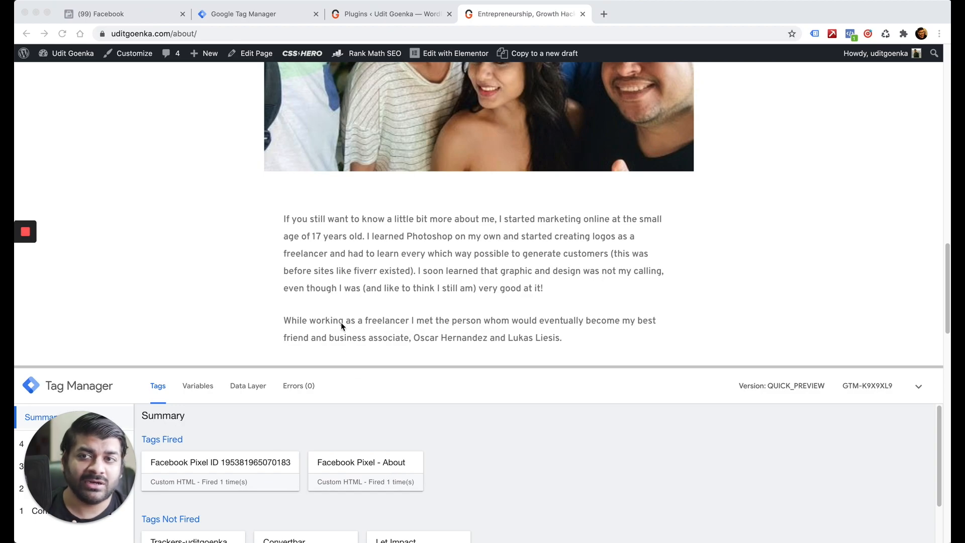
Open the built-in variables configuration in Google Tag Manager and examine the Clicks, Forms, Videos and Scrolling variables
{"action": "left_click", "coordinate": [268, 15]}
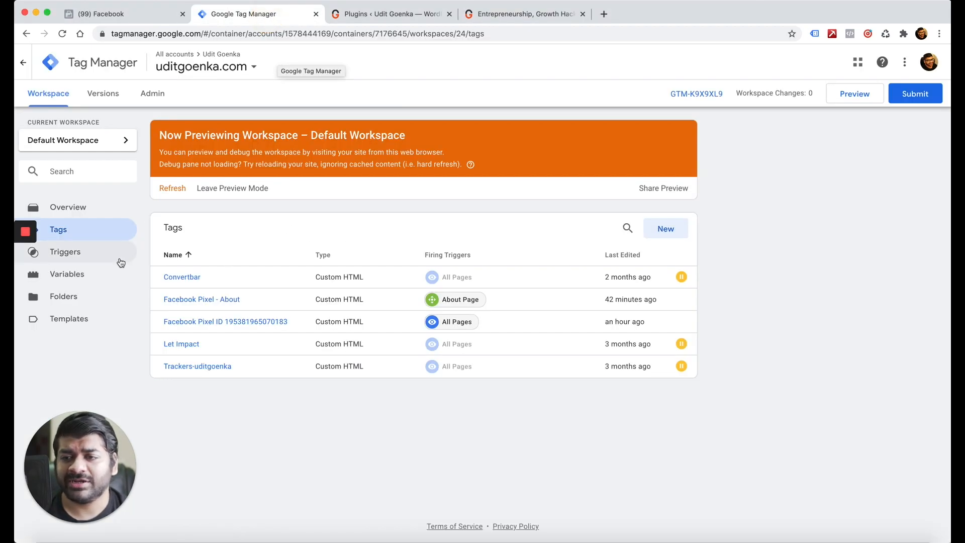
{"action": "left_click", "coordinate": [92, 277]}
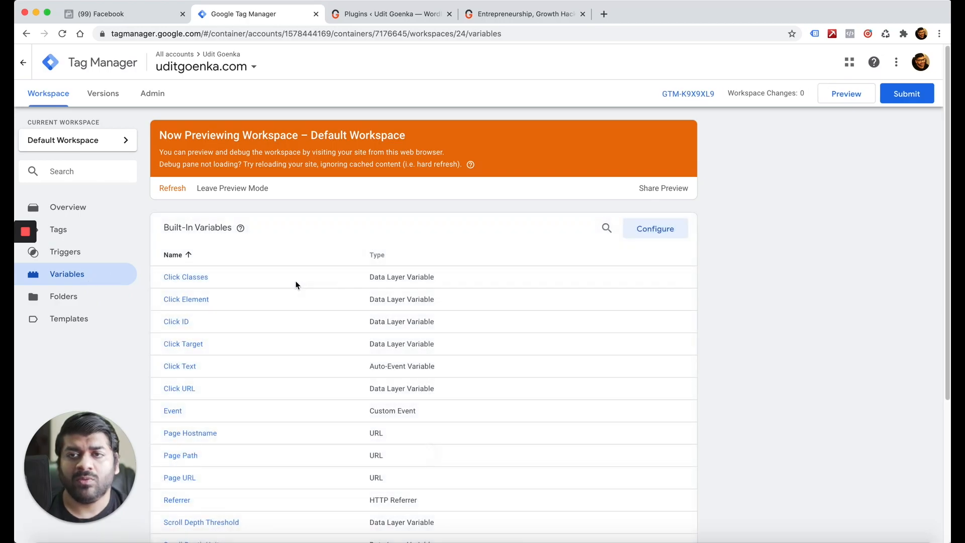
{"action": "left_click", "coordinate": [655, 237]}
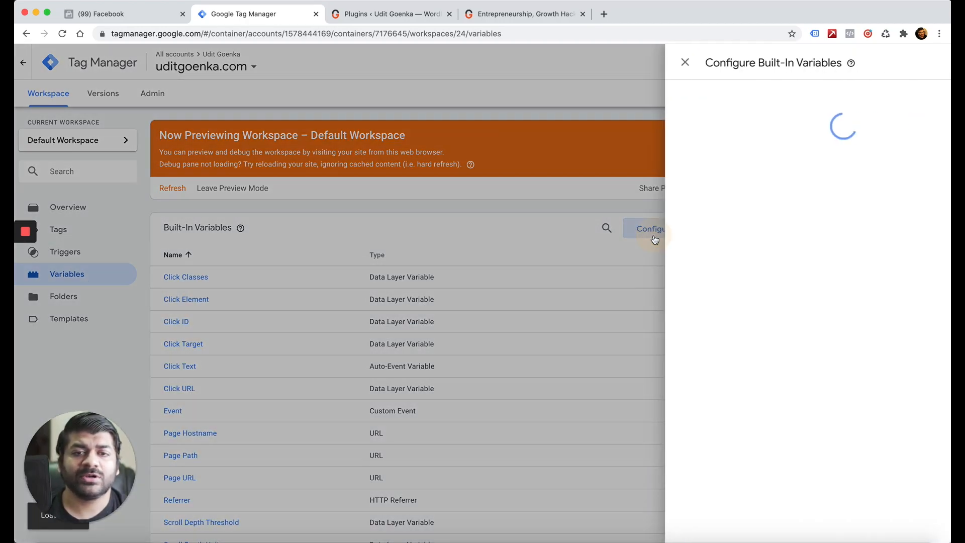
{"action": "scroll", "coordinate": [669, 263], "scroll_direction": "down", "scroll_amount": 8}
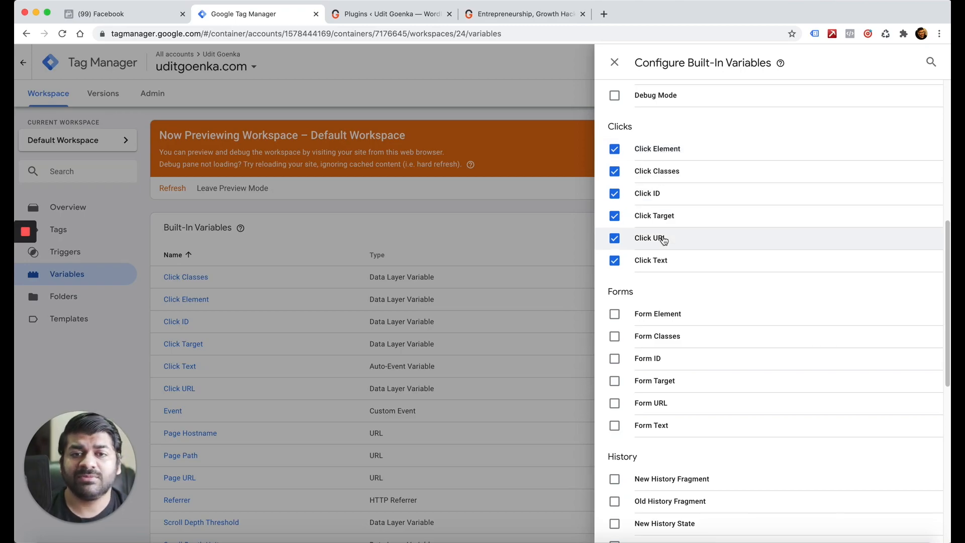
{"action": "scroll", "coordinate": [663, 269], "scroll_direction": "down", "scroll_amount": 8}
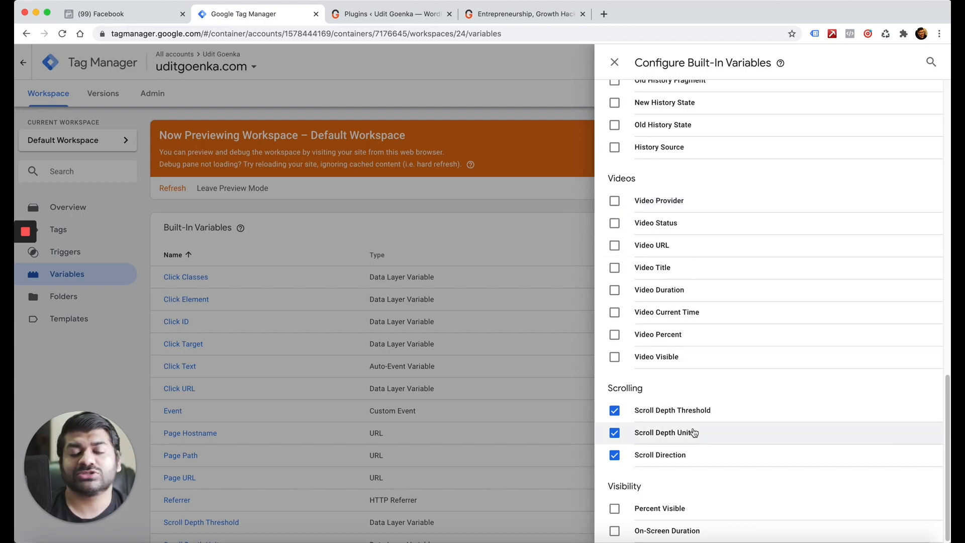
{"action": "scroll", "coordinate": [711, 261], "scroll_direction": "up", "scroll_amount": 7}
{"action": "scroll", "coordinate": [707, 194], "scroll_direction": "down", "scroll_amount": 2}
{"action": "scroll", "coordinate": [707, 194], "scroll_direction": "down", "scroll_amount": 5}
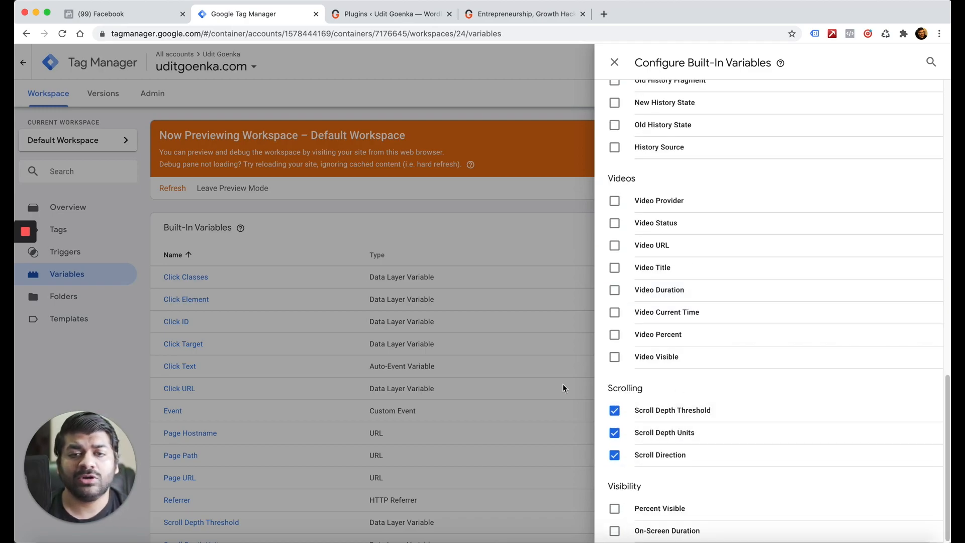
Close the built-in variables configuration and review the lists of enabled and user-defined variables
{"action": "left_click", "coordinate": [539, 228]}
{"action": "scroll", "coordinate": [347, 255], "scroll_direction": "down", "scroll_amount": 1}
{"action": "scroll", "coordinate": [274, 118], "scroll_direction": "down", "scroll_amount": 4}
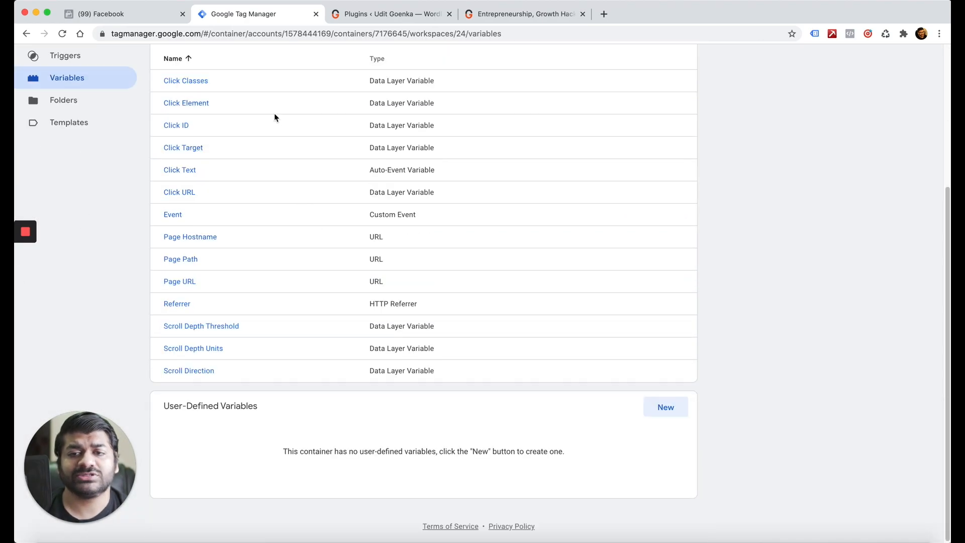
{"action": "scroll", "coordinate": [274, 327], "scroll_direction": "up", "scroll_amount": 5}
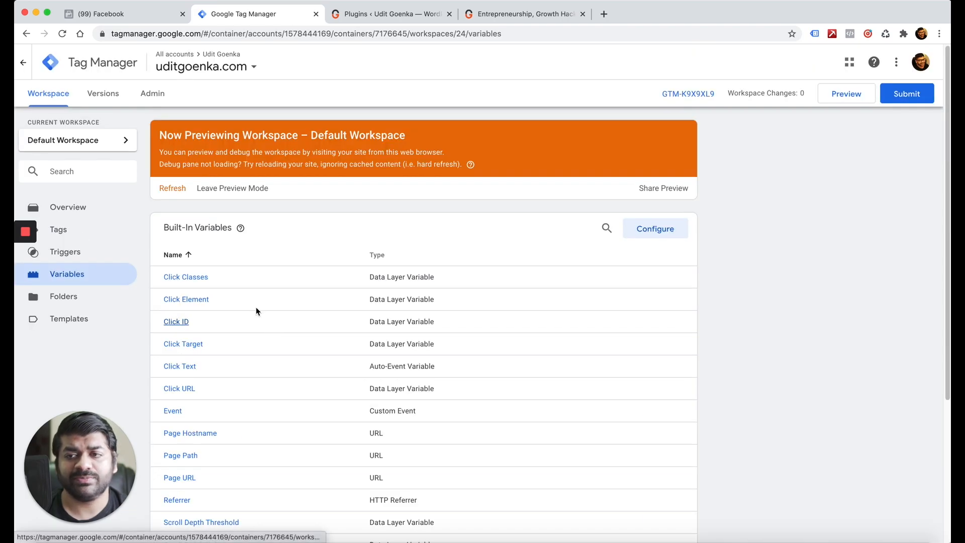
Open the "About Page" trigger of the "Facebook Pixel - About" tag, review the trigger types and choose Scroll Depth
{"action": "left_click", "coordinate": [98, 237]}
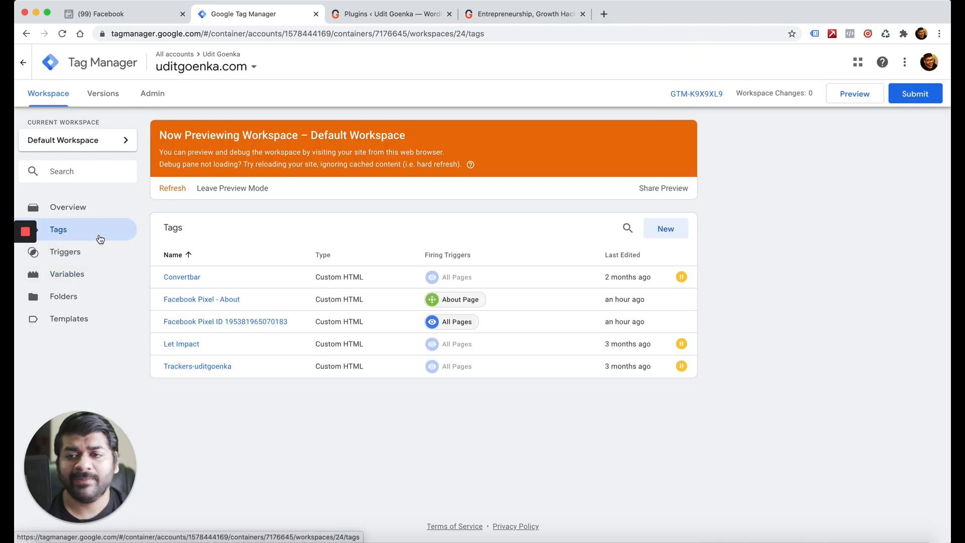
{"action": "left_click", "coordinate": [195, 300]}
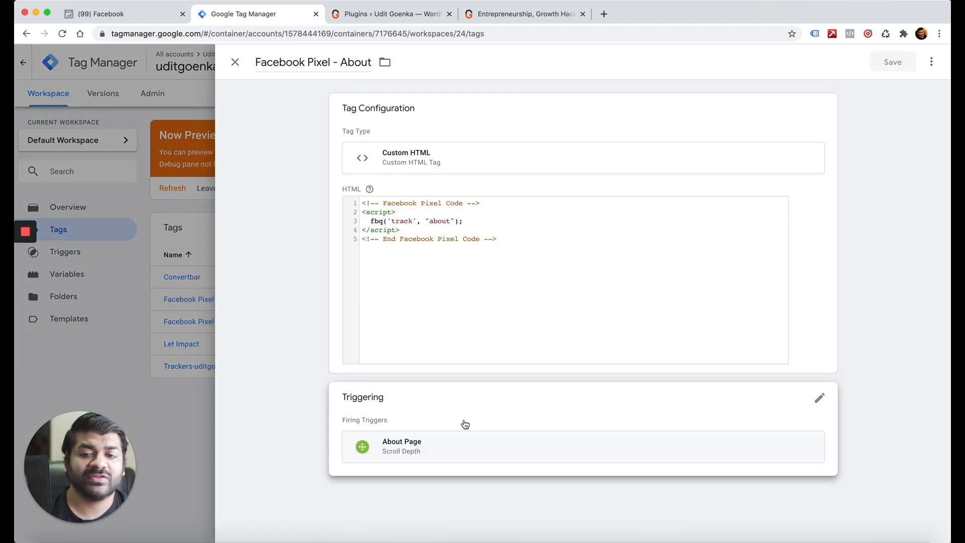
{"action": "left_click", "coordinate": [471, 442]}
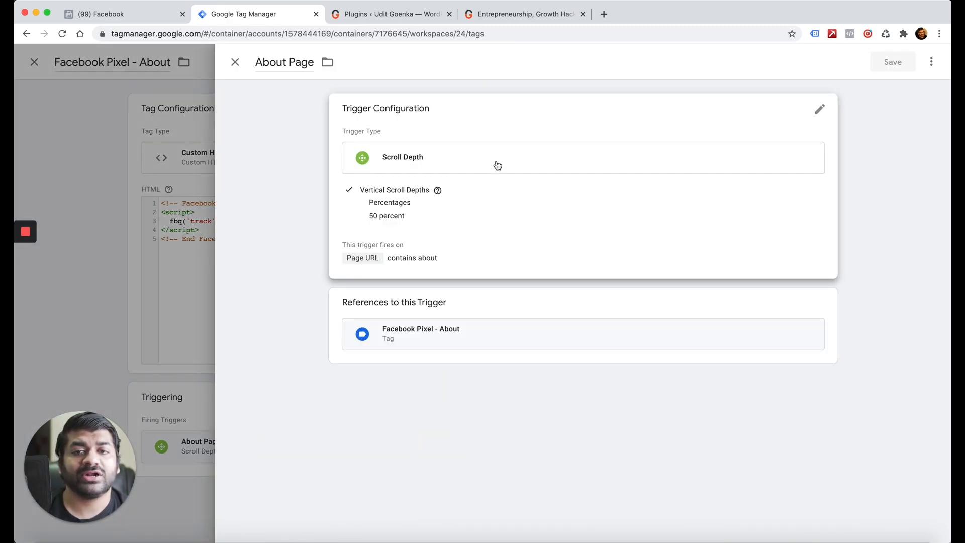
{"action": "left_click", "coordinate": [498, 166]}
{"action": "left_click", "coordinate": [500, 166]}
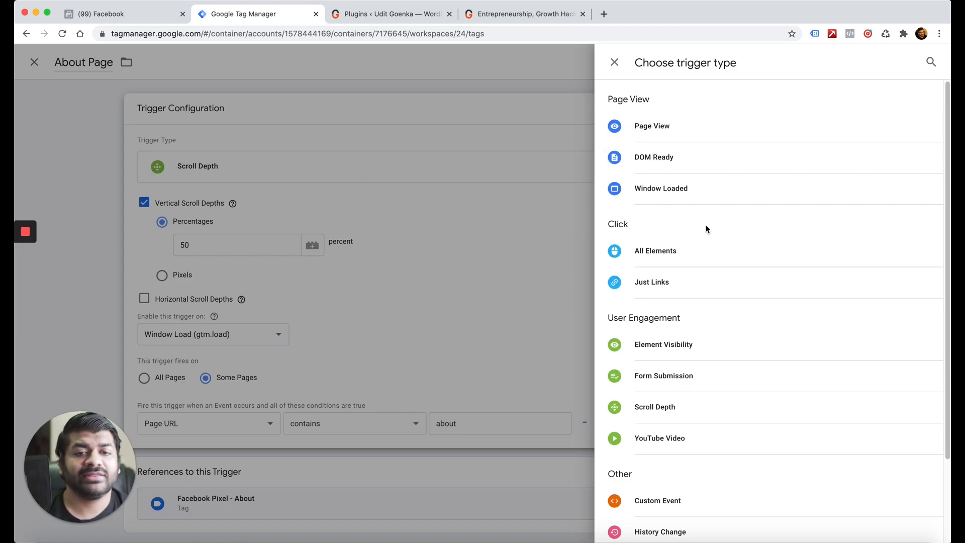
{"action": "scroll", "coordinate": [704, 234], "scroll_direction": "down", "scroll_amount": 2}
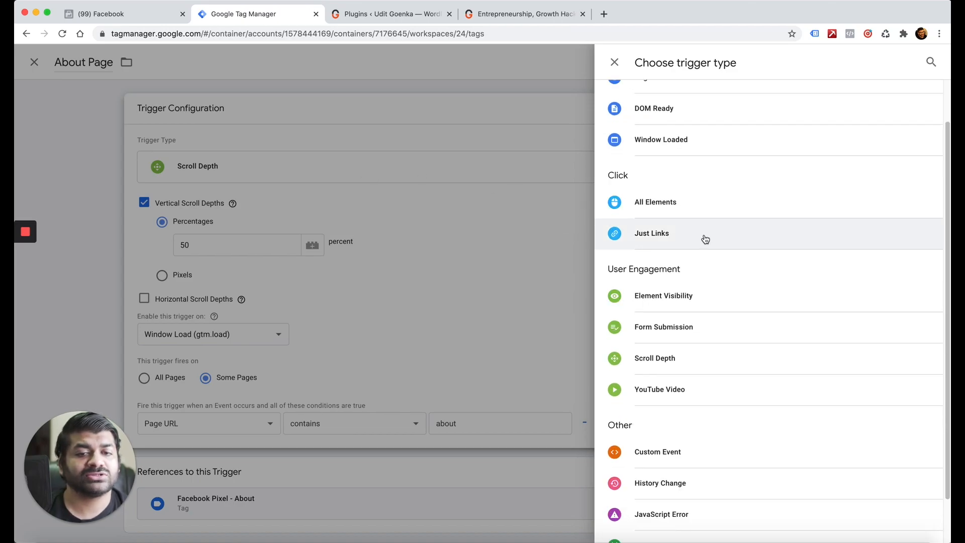
{"action": "left_click", "coordinate": [683, 368]}
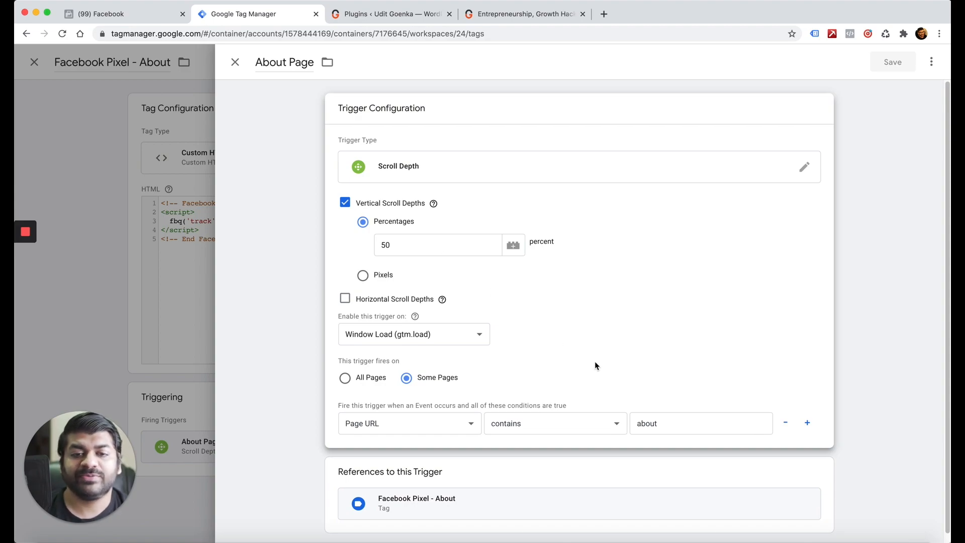
Examine the trigger's Page URL condition and scroll settings, and return to the "Facebook Pixel - About" tag
{"action": "left_click", "coordinate": [666, 425]}
{"action": "scroll", "coordinate": [632, 389], "scroll_direction": "down", "scroll_amount": 1}
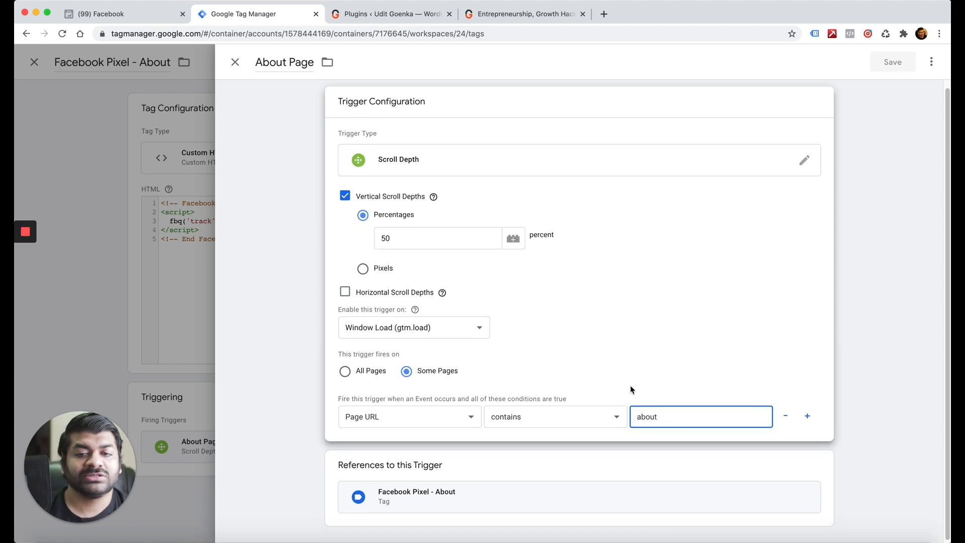
{"action": "left_click", "coordinate": [210, 345]}
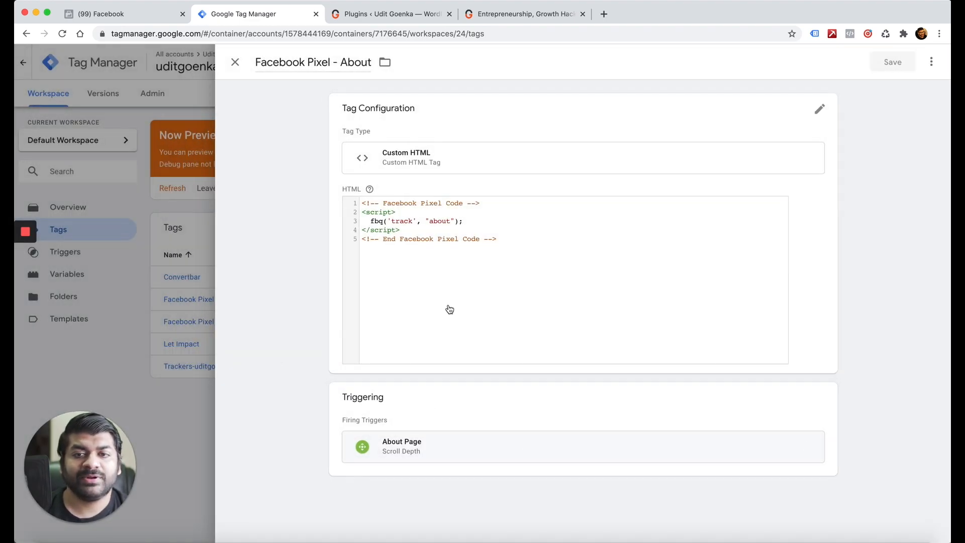
Close the "Facebook Pixel - About" tag and reload the website's About page, starting from the top of the page
{"action": "left_click", "coordinate": [142, 378]}
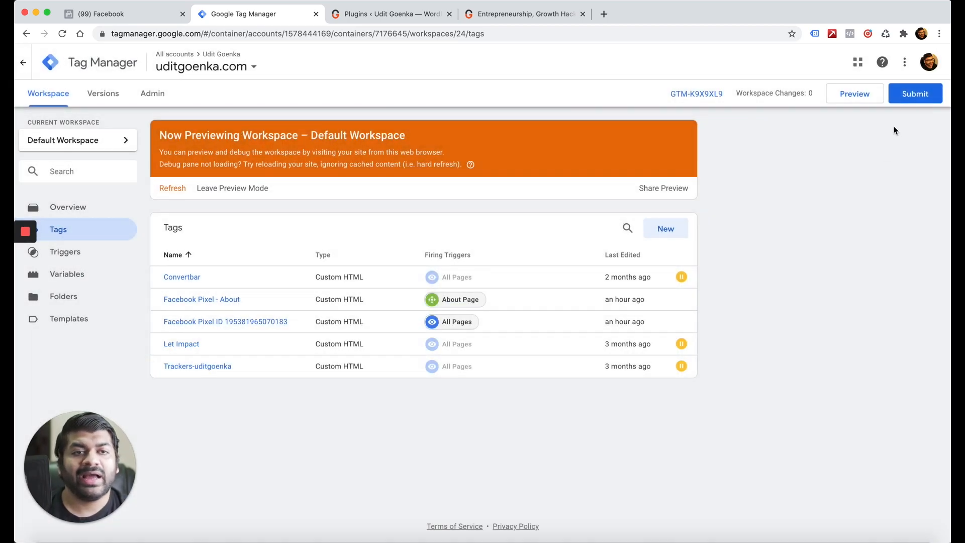
{"action": "left_click", "coordinate": [487, 14]}
{"action": "scroll", "coordinate": [599, 198], "scroll_direction": "up", "scroll_amount": 15}
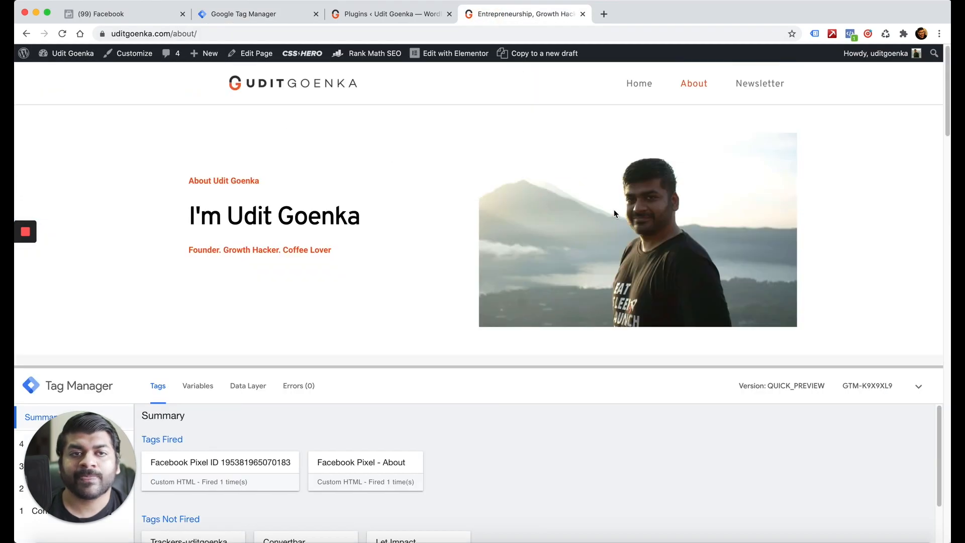
{"action": "left_click", "coordinate": [61, 37]}
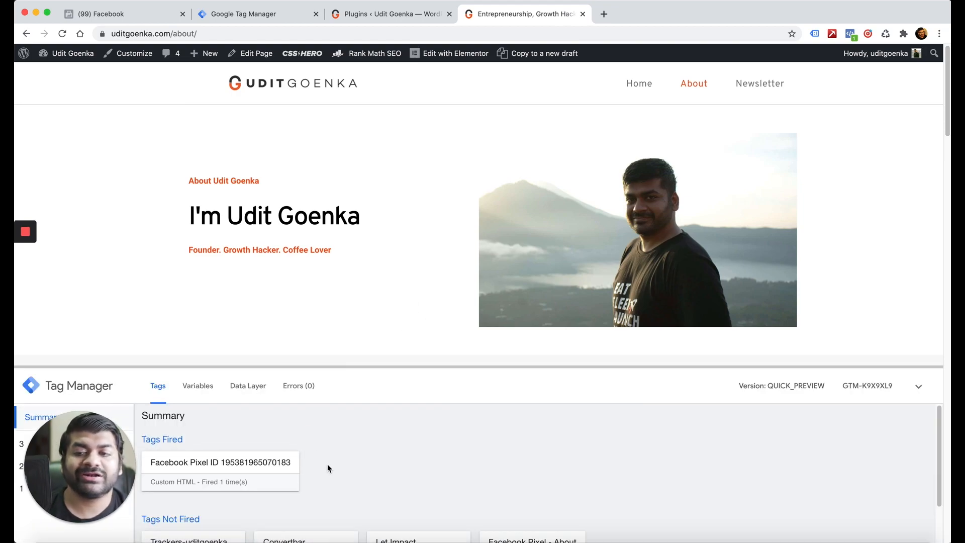
Examine the fired and unfired tags in the debug summary, and scroll down the About page to test the "Facebook Pixel - About" scroll-depth trigger
{"action": "scroll", "coordinate": [342, 448], "scroll_direction": "down", "scroll_amount": 2}
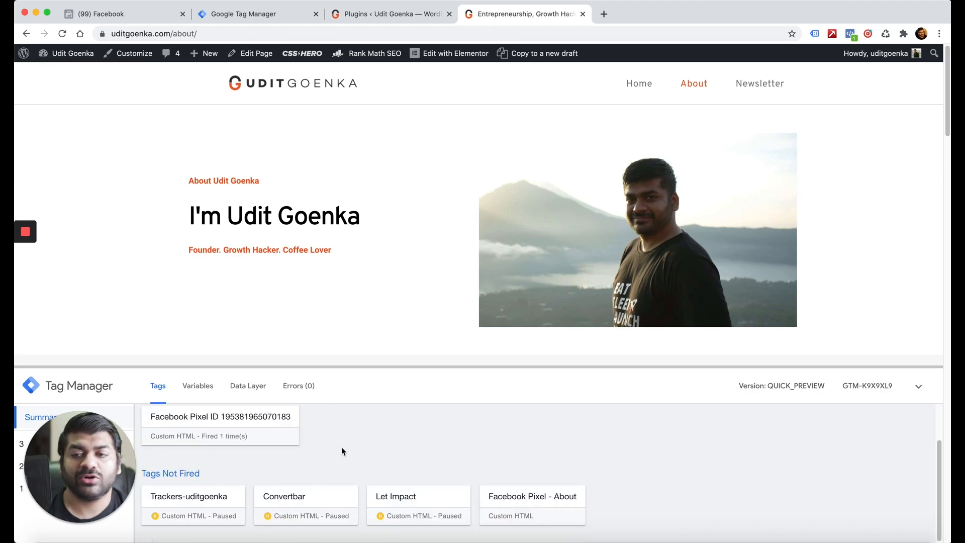
{"action": "scroll", "coordinate": [351, 437], "scroll_direction": "up", "scroll_amount": 2}
{"action": "scroll", "coordinate": [351, 438], "scroll_direction": "down", "scroll_amount": 2}
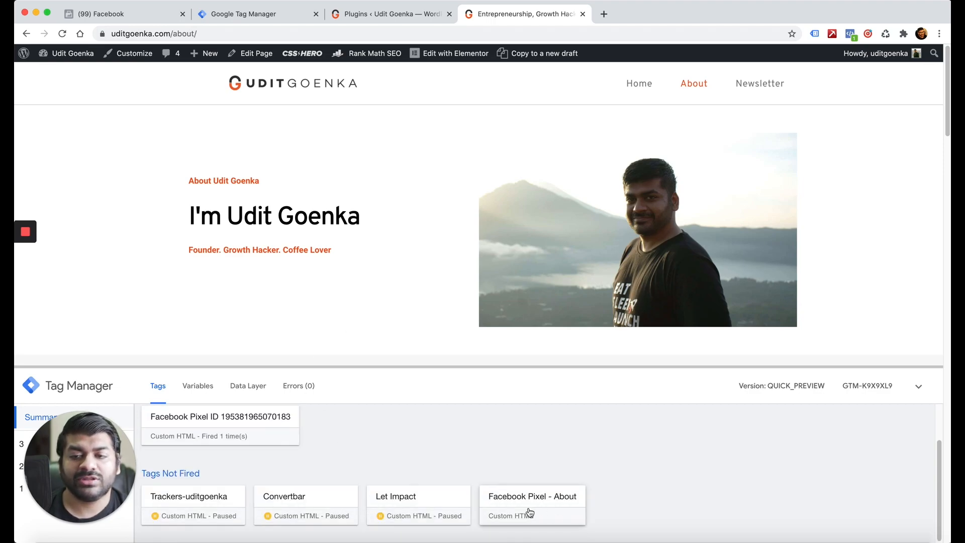
{"action": "scroll", "coordinate": [303, 236], "scroll_direction": "down", "scroll_amount": 15}
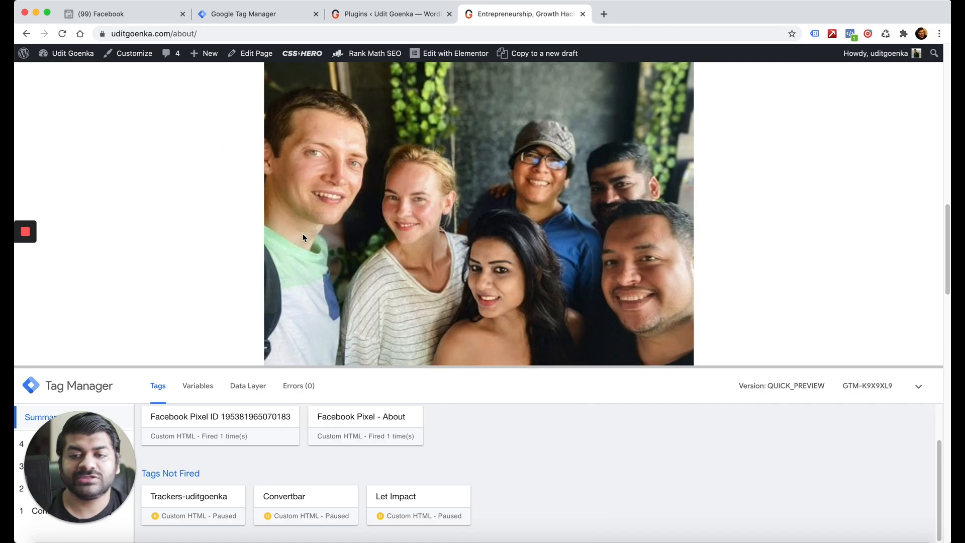
{"action": "scroll", "coordinate": [409, 306], "scroll_direction": "down", "scroll_amount": 5}
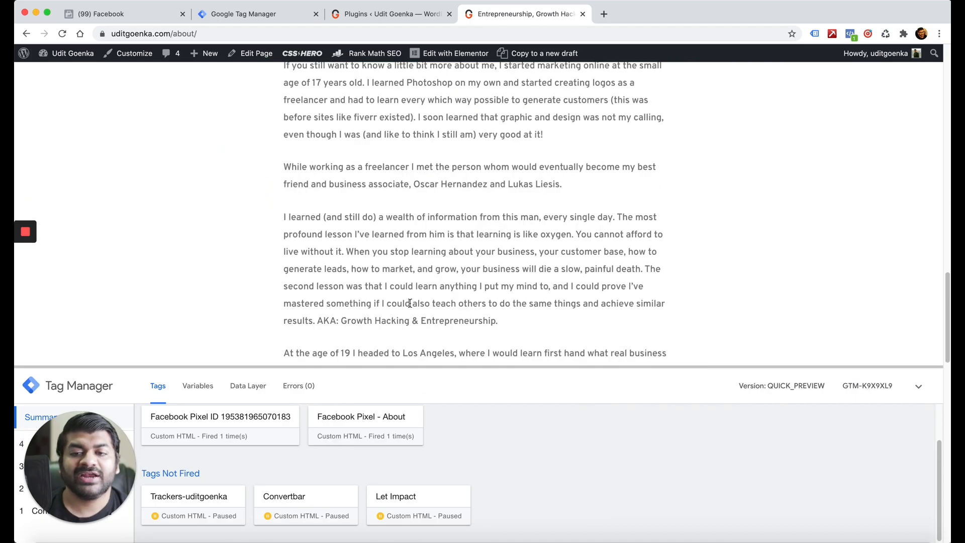